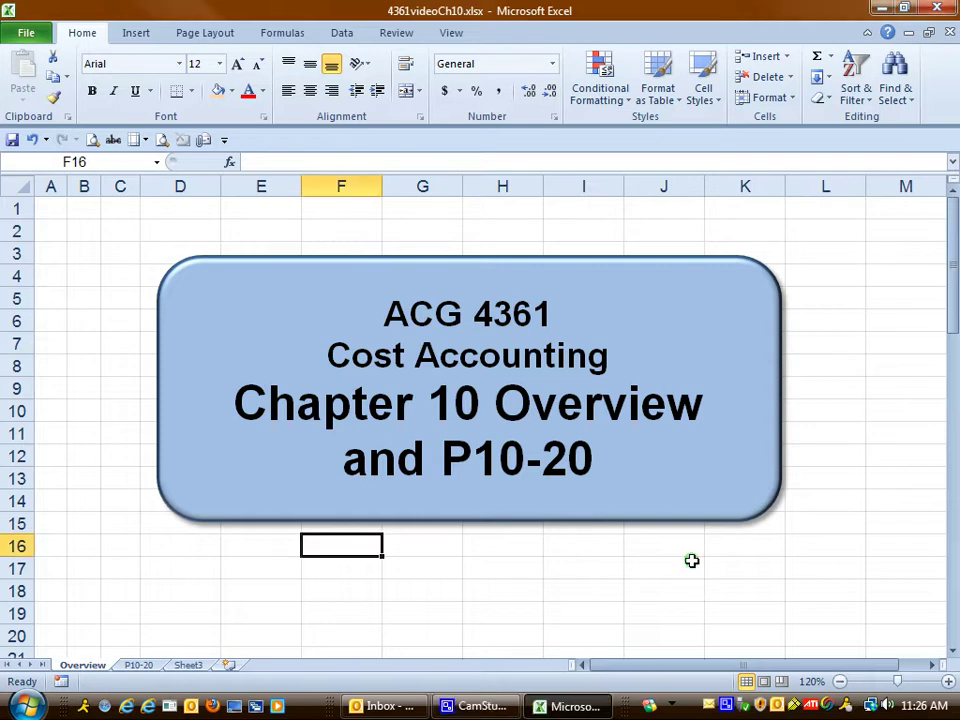
- Scroll down to the linear cost notes and highlight the TC = VCx + FC equation in C27:D27
scroll(692, 559, down, 8)
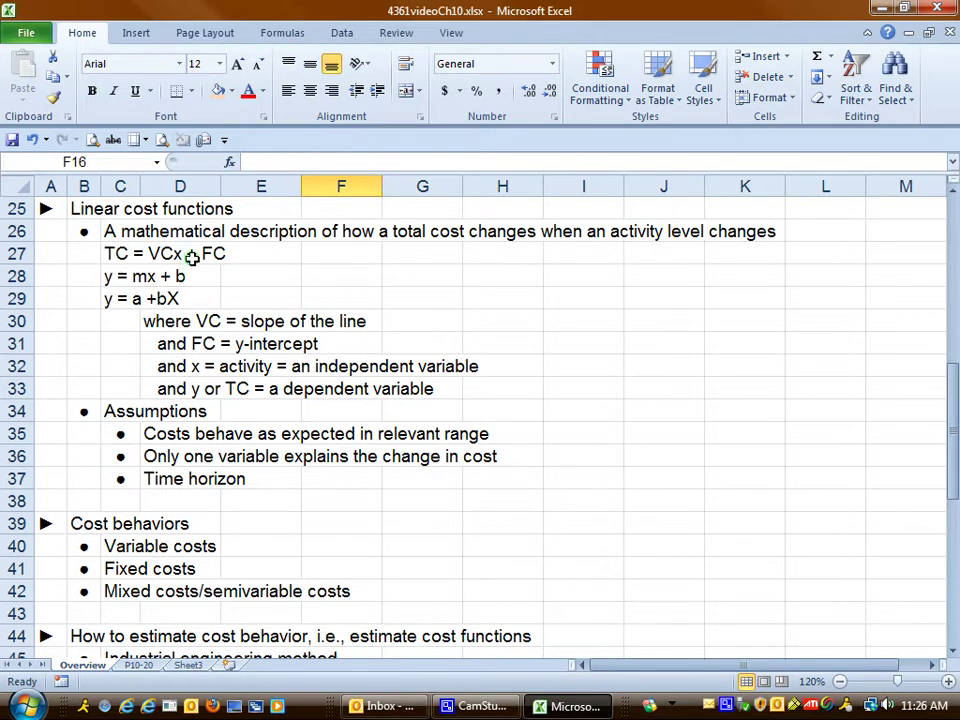
click(327, 252)
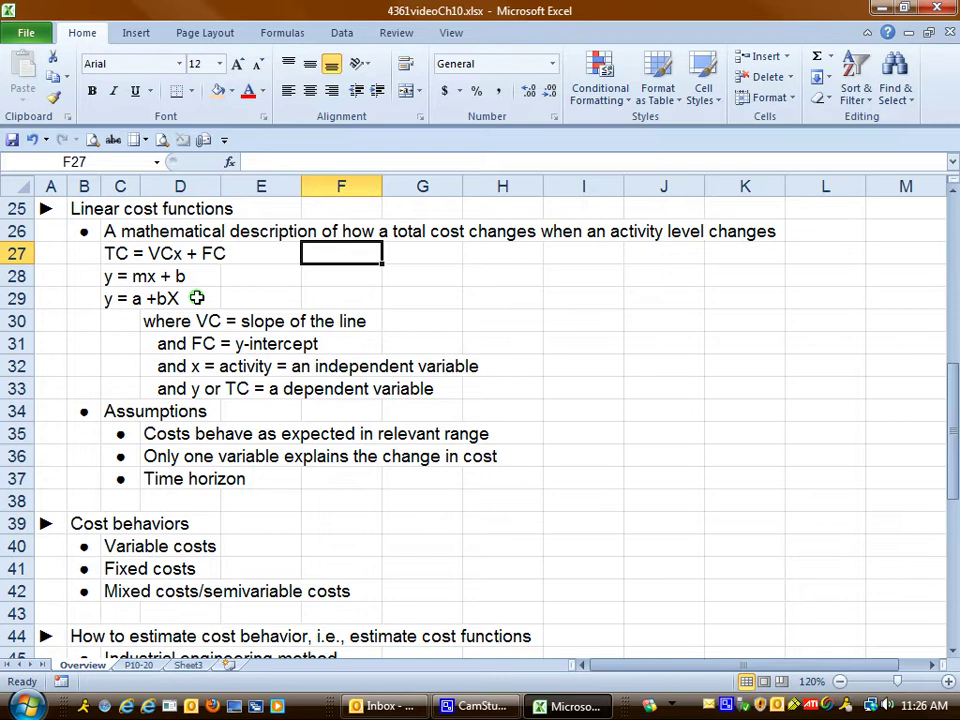
drag(109, 253, 224, 254)
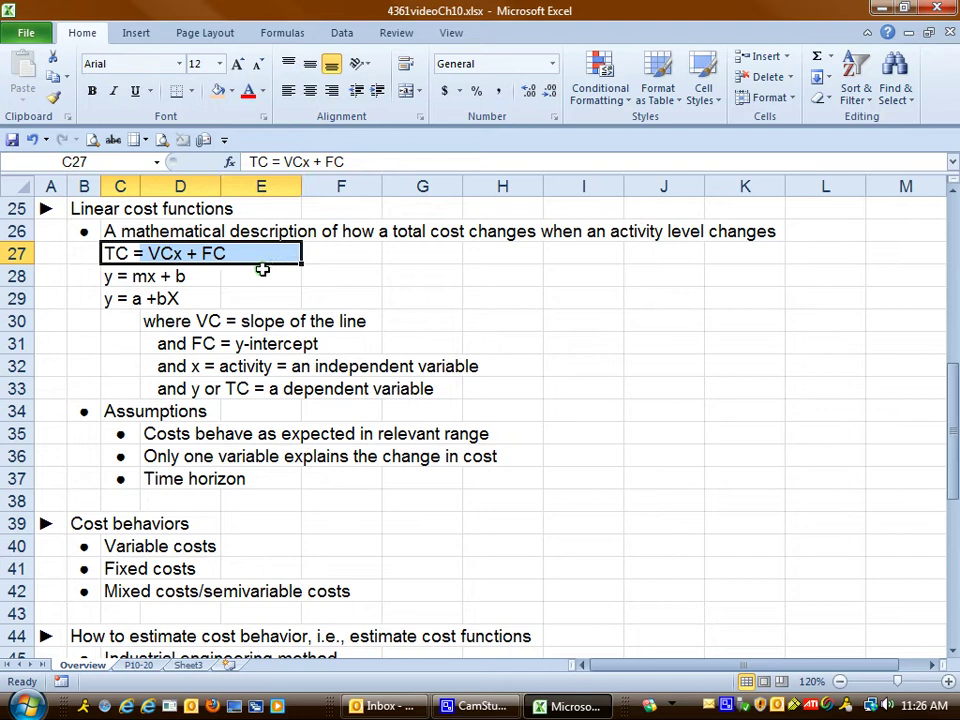
click(262, 269)
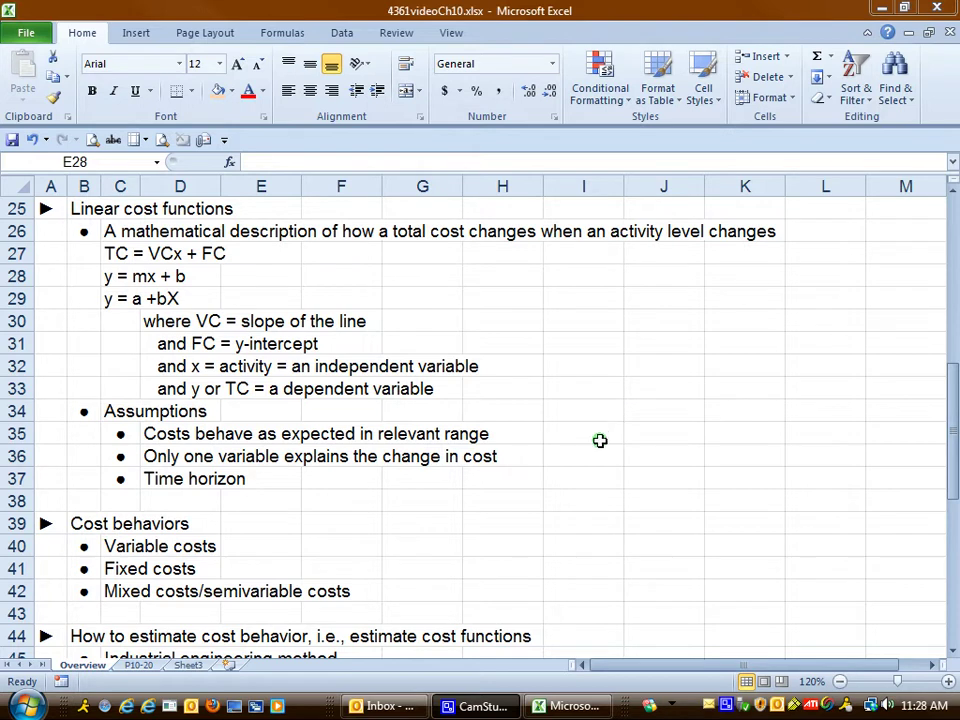
- Scroll to the Cost behaviors notes and point out the cost estimation methods heading
scroll(600, 425, down, 5)
scroll(587, 427, up, 3)
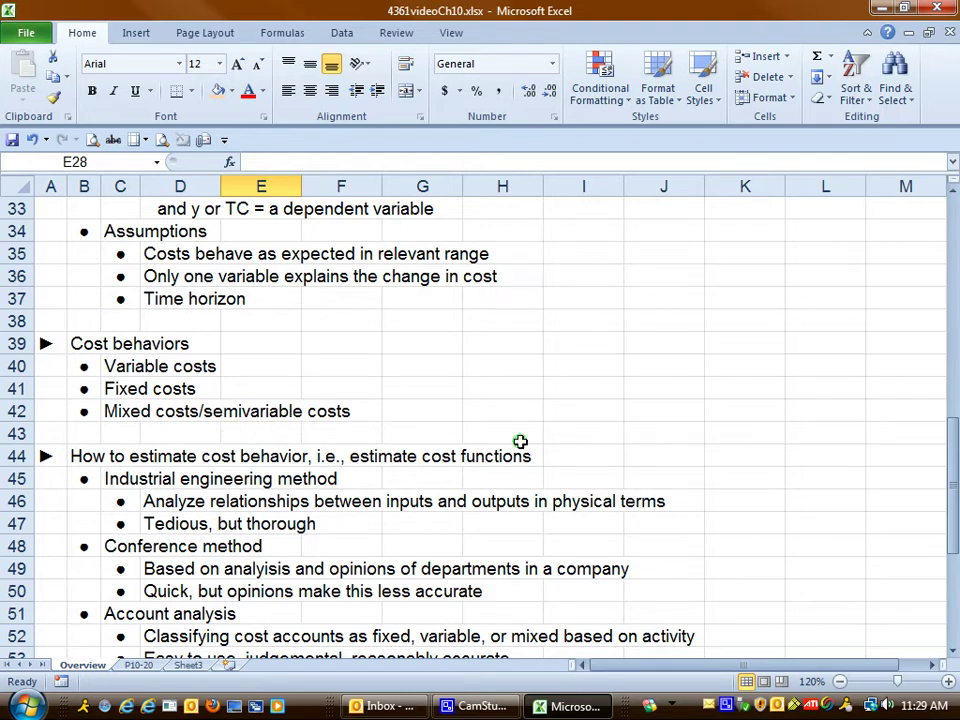
click(597, 455)
- Scroll down to row 41, then mark the estimation heading in A44 and Account analysis in B51
scroll(597, 455, down, 3)
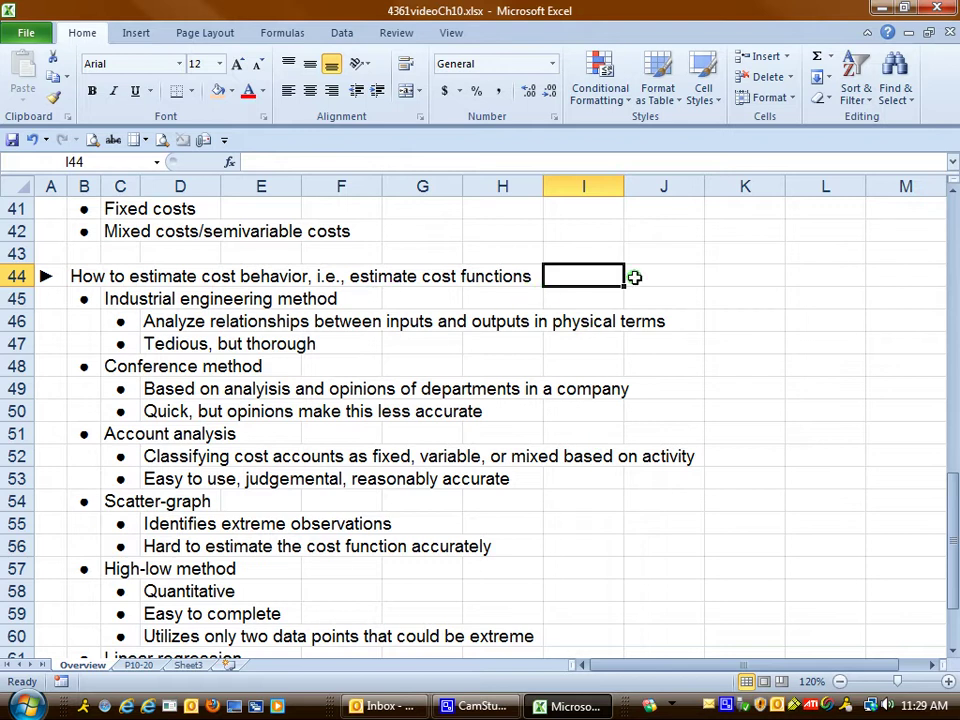
click(50, 277)
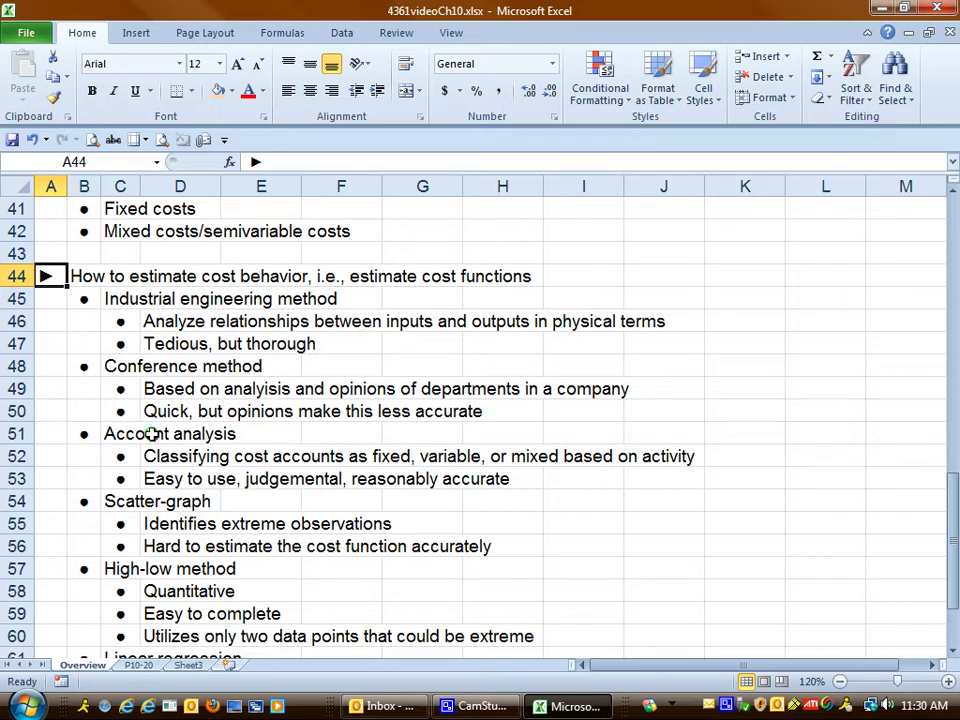
click(75, 434)
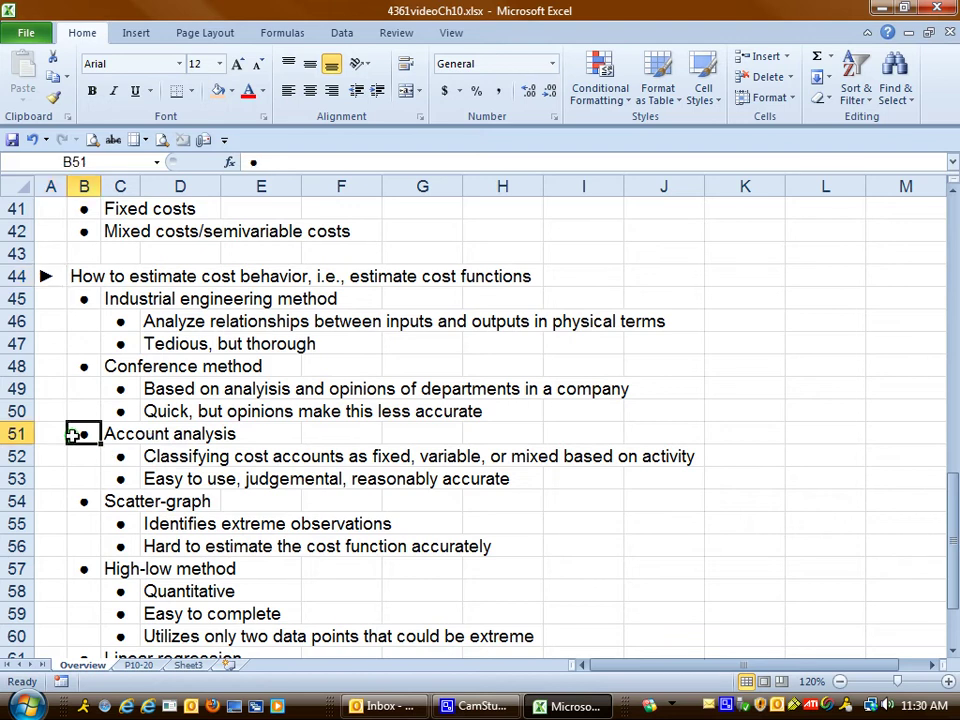
scroll(72, 420, down, 3)
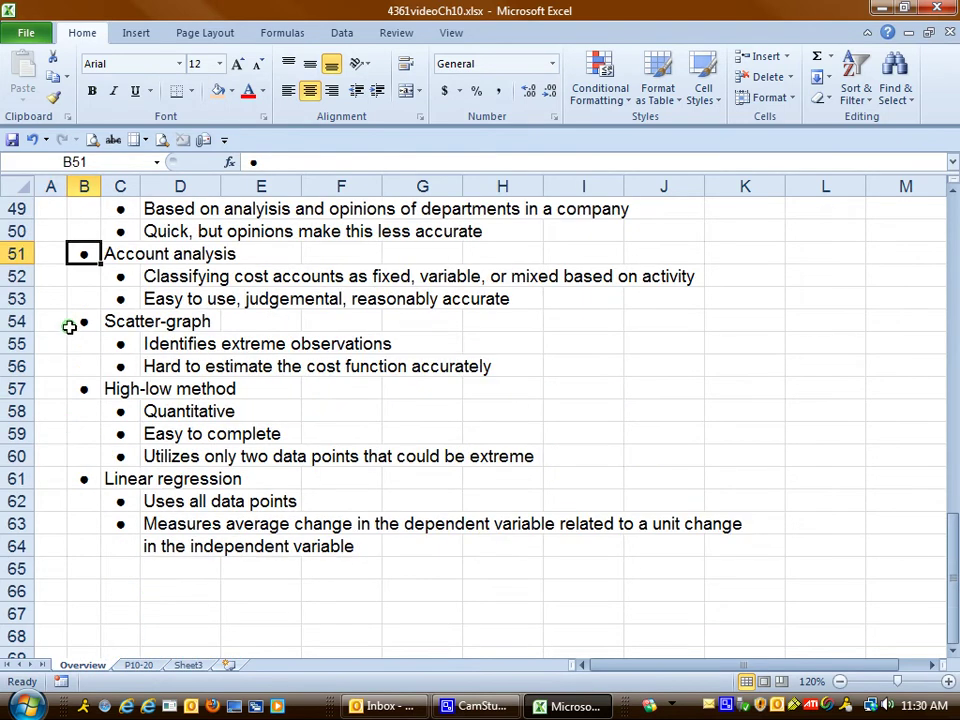
click(80, 477)
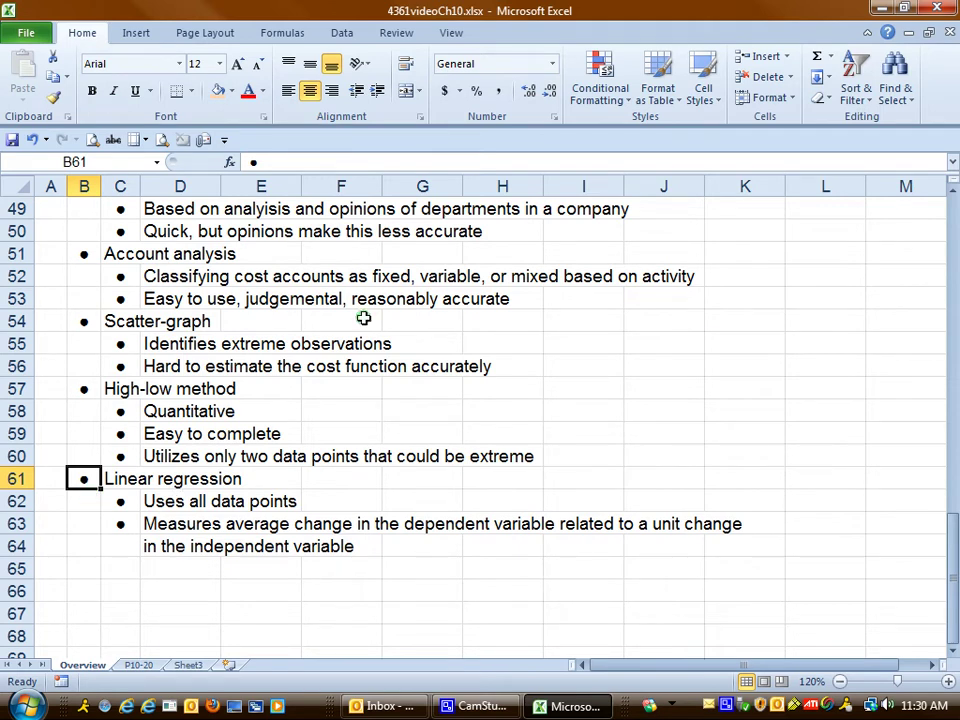
click(86, 255)
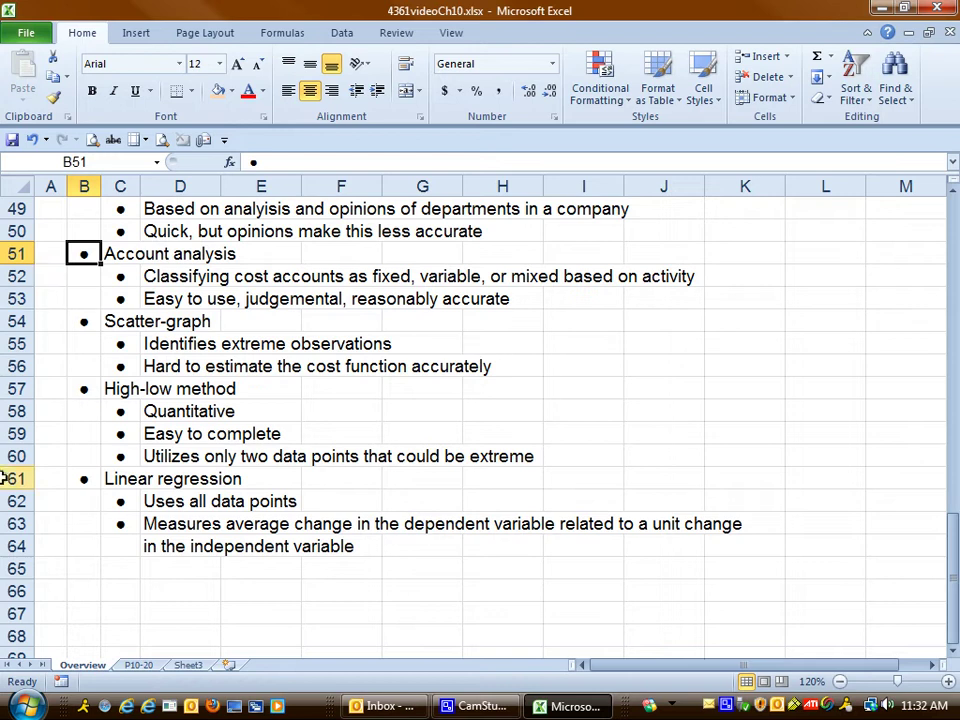
- Switch to the P10-20 worksheet, titled Problem 10-20
click(133, 665)
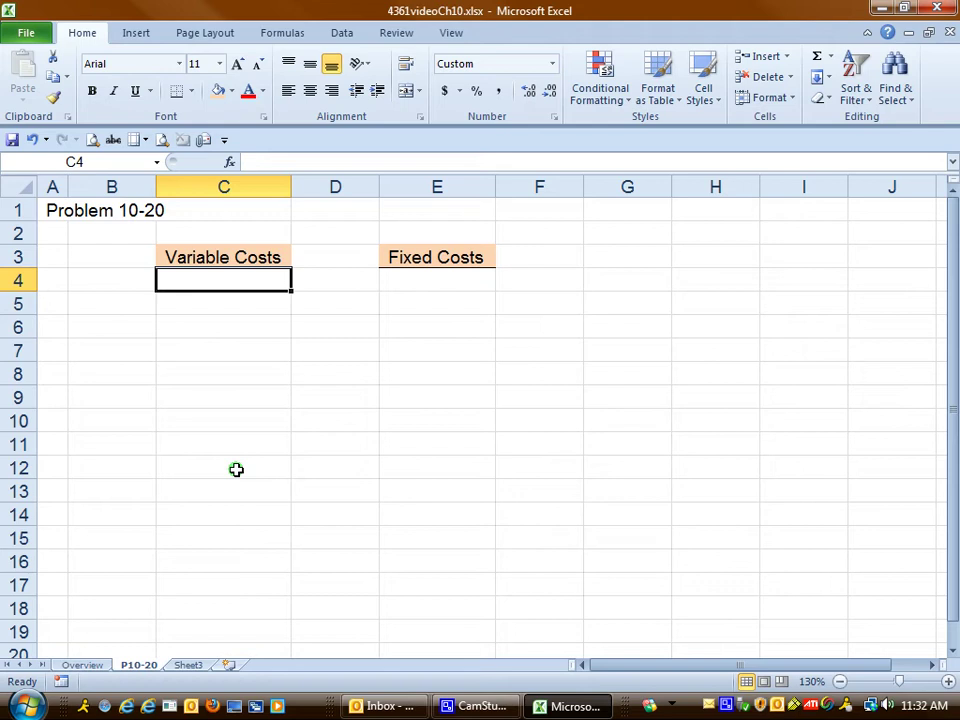
- Enter variable costs 260,000, 42,000, 38,000 and 72,000 down the Variable Costs column
text(260000)
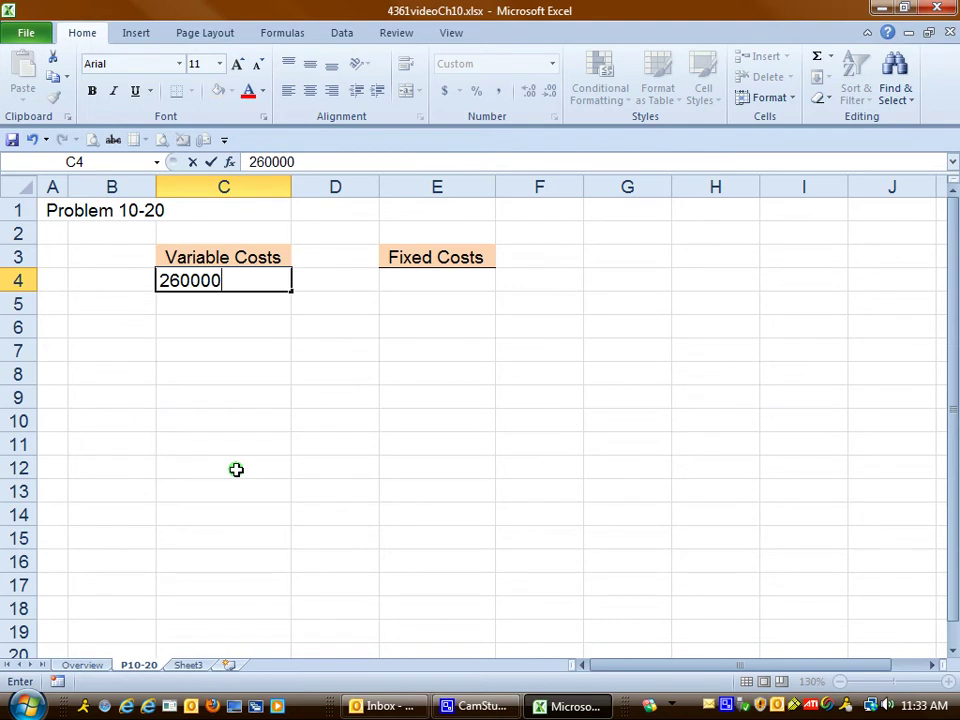
key(Return)
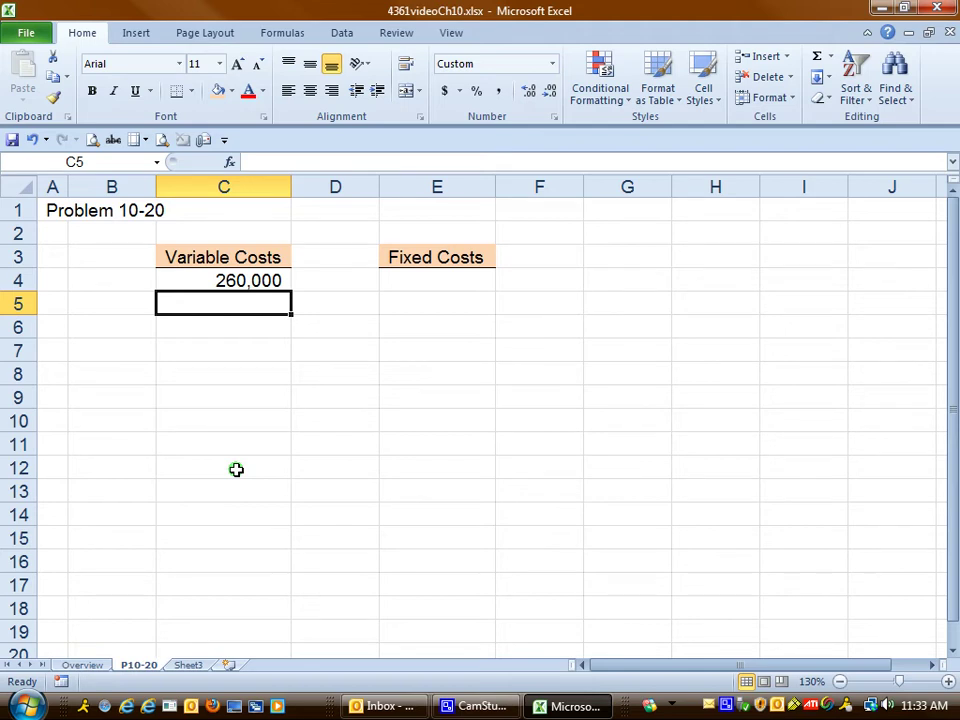
text(42000)
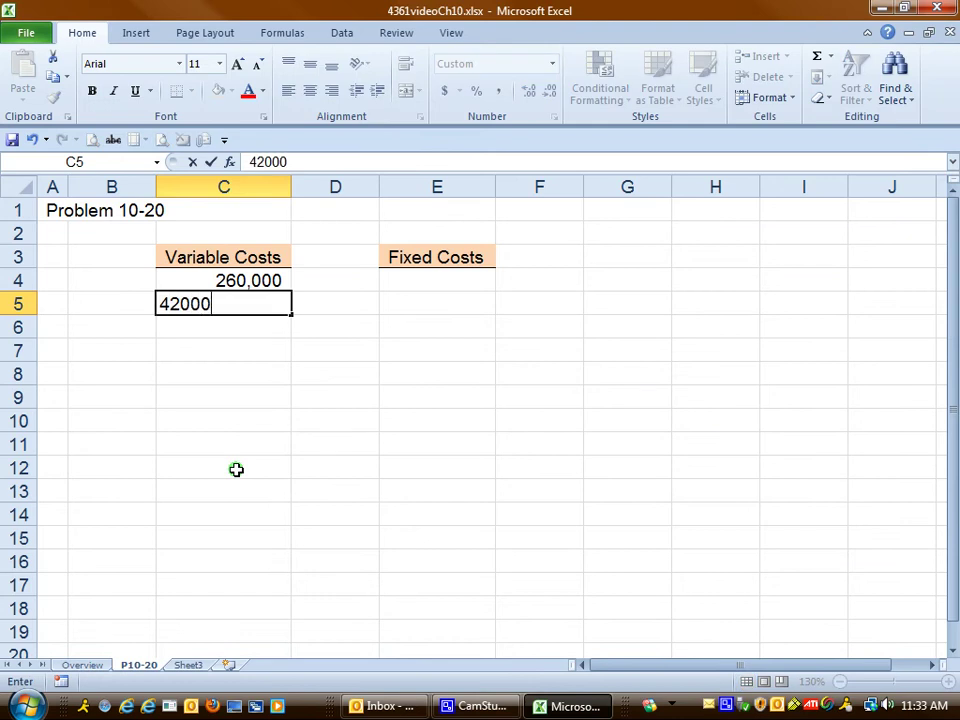
key(Return)
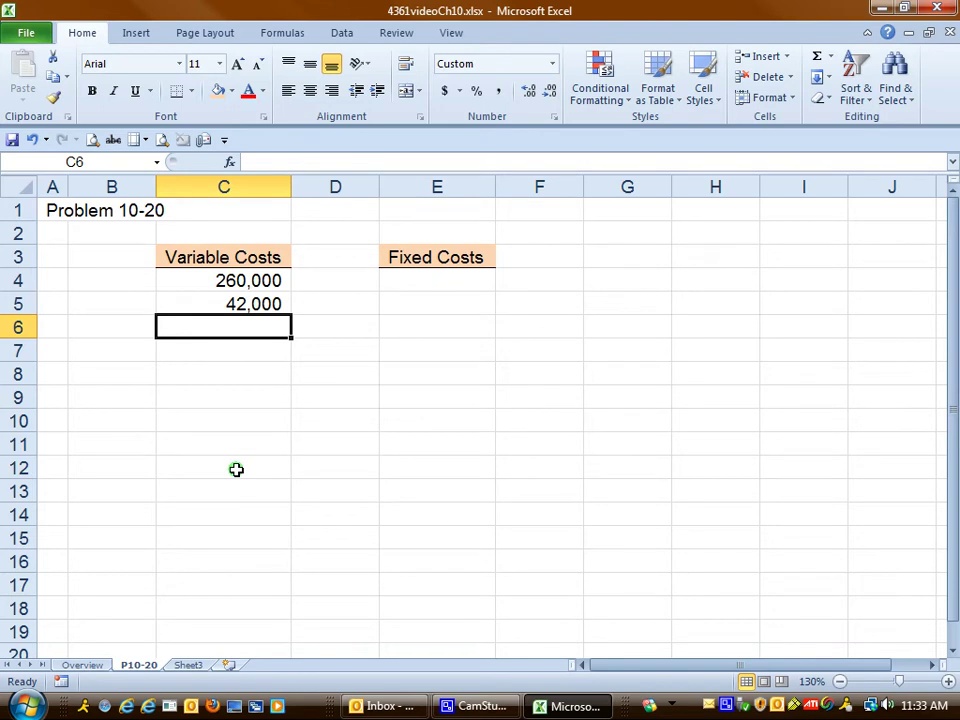
text(38000)
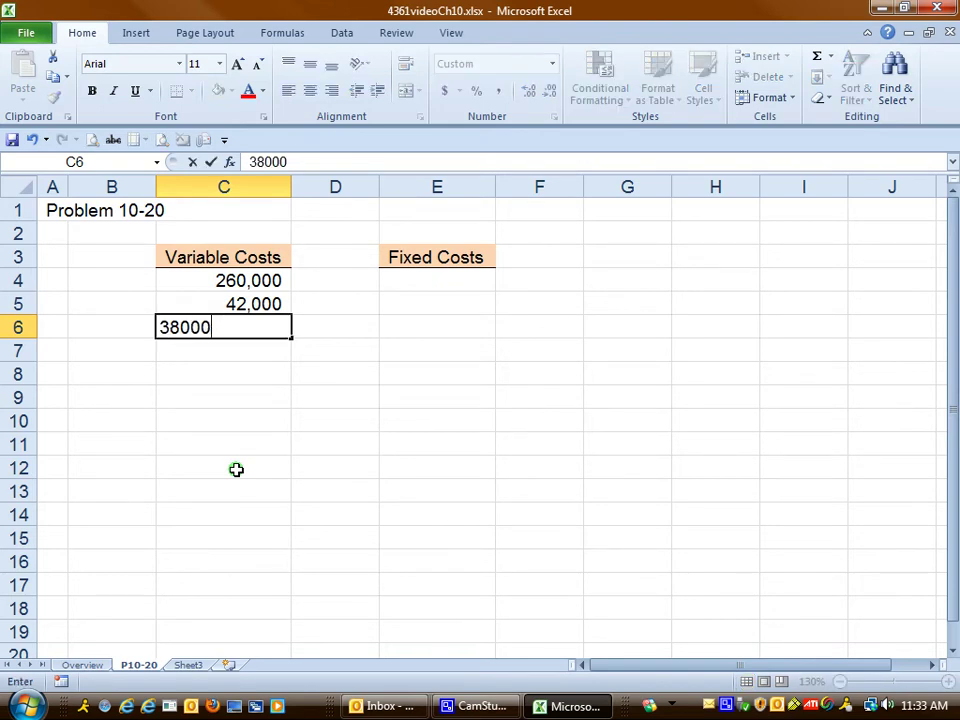
key(Return)
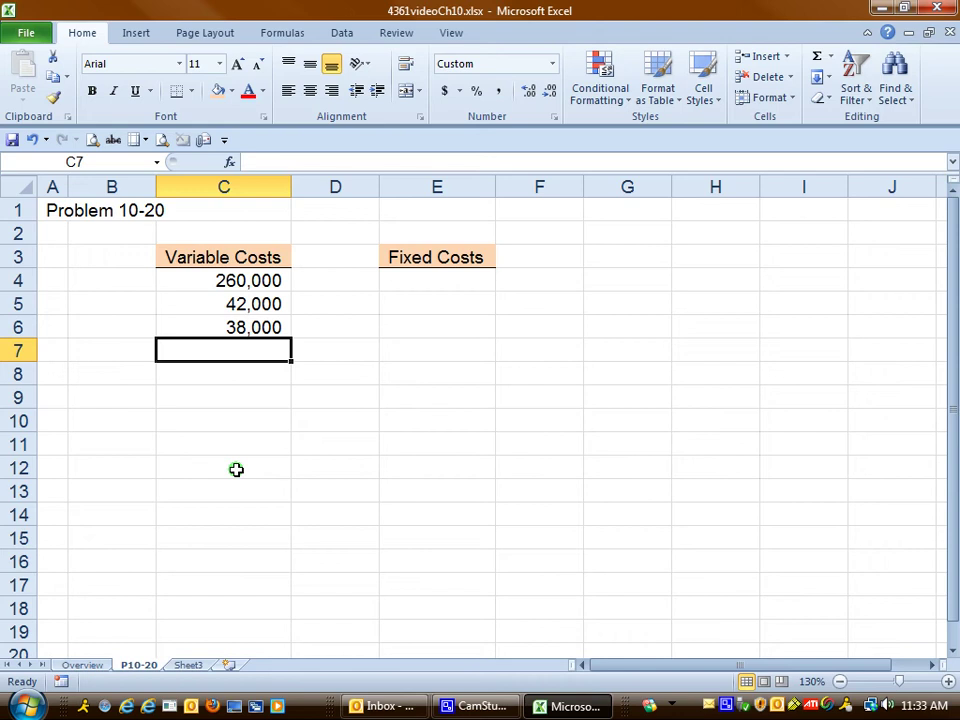
text(72000)
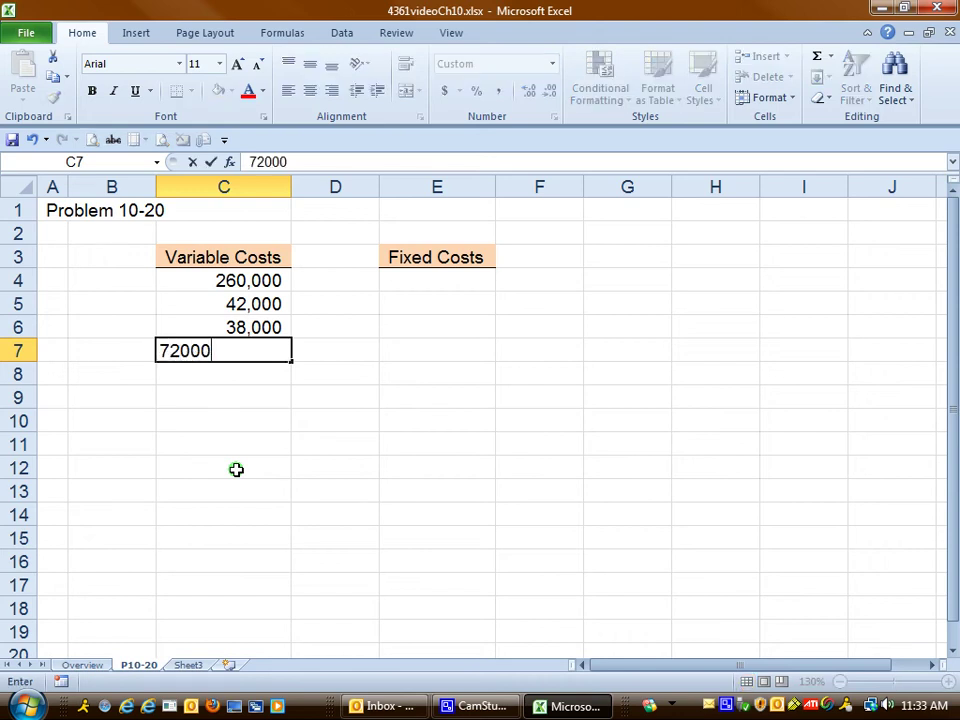
key(Return)
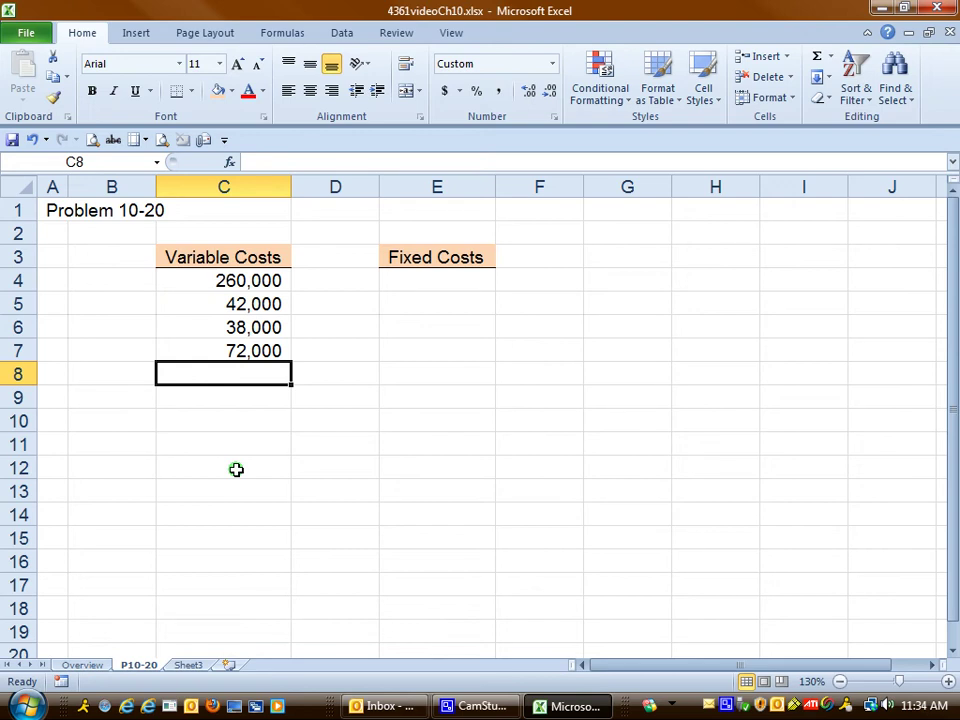
- Enter fixed costs 64,000 and 46,000 in E4:E5
click(433, 281)
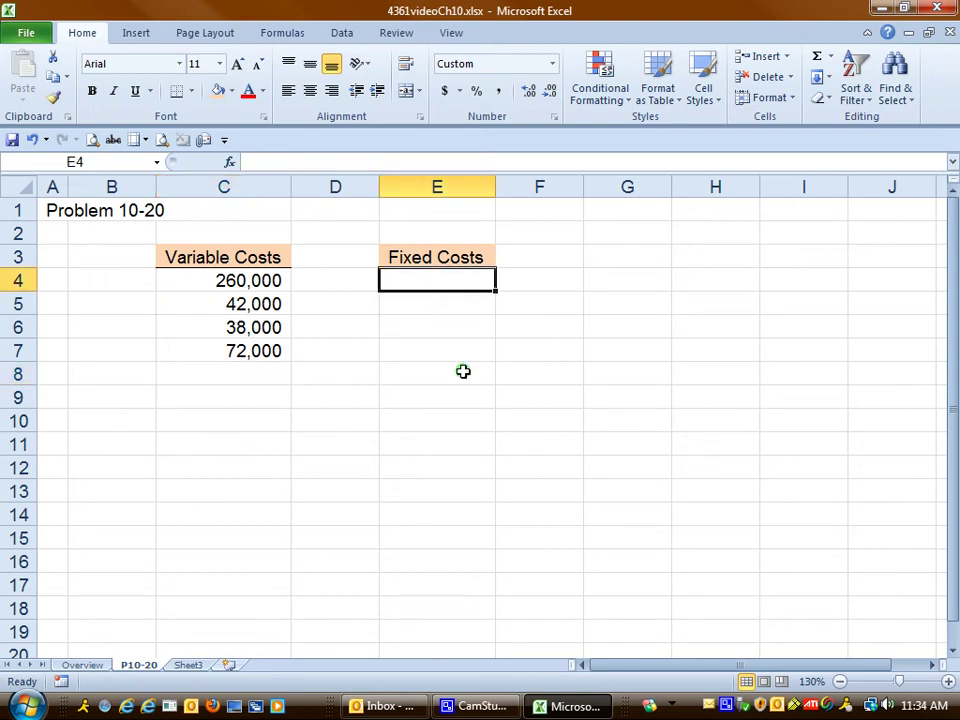
text(64000)
key(Return)
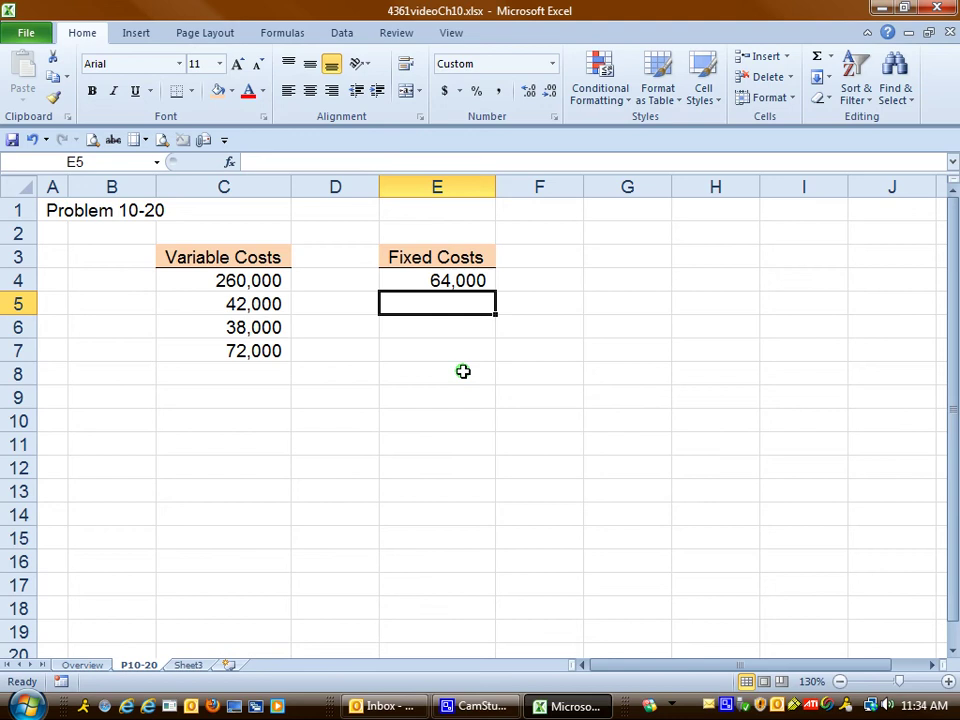
text(46000)
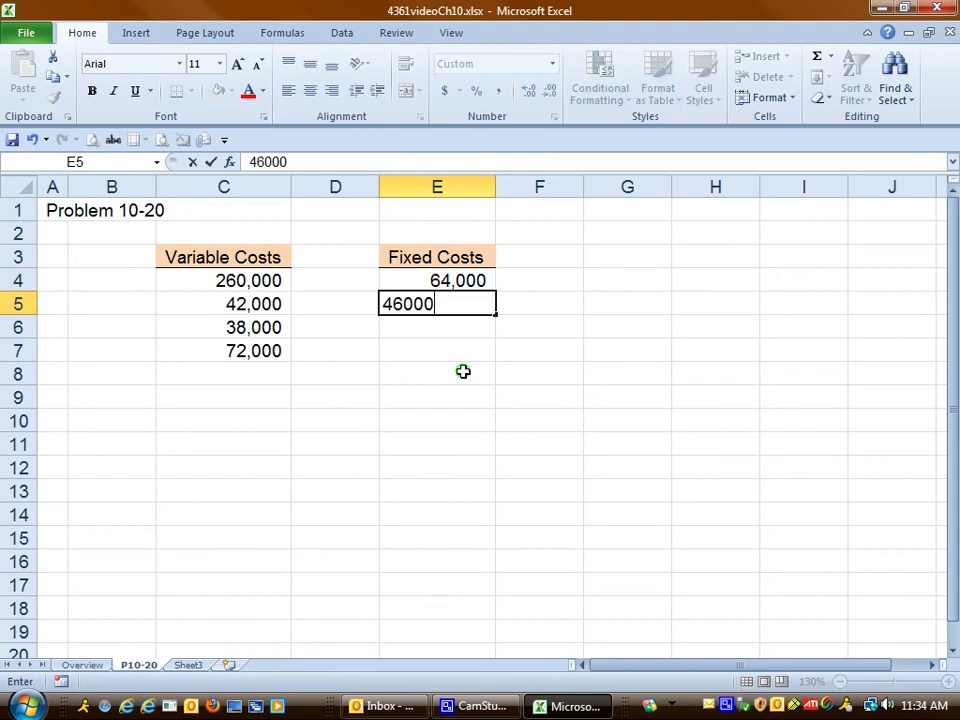
key(Return)
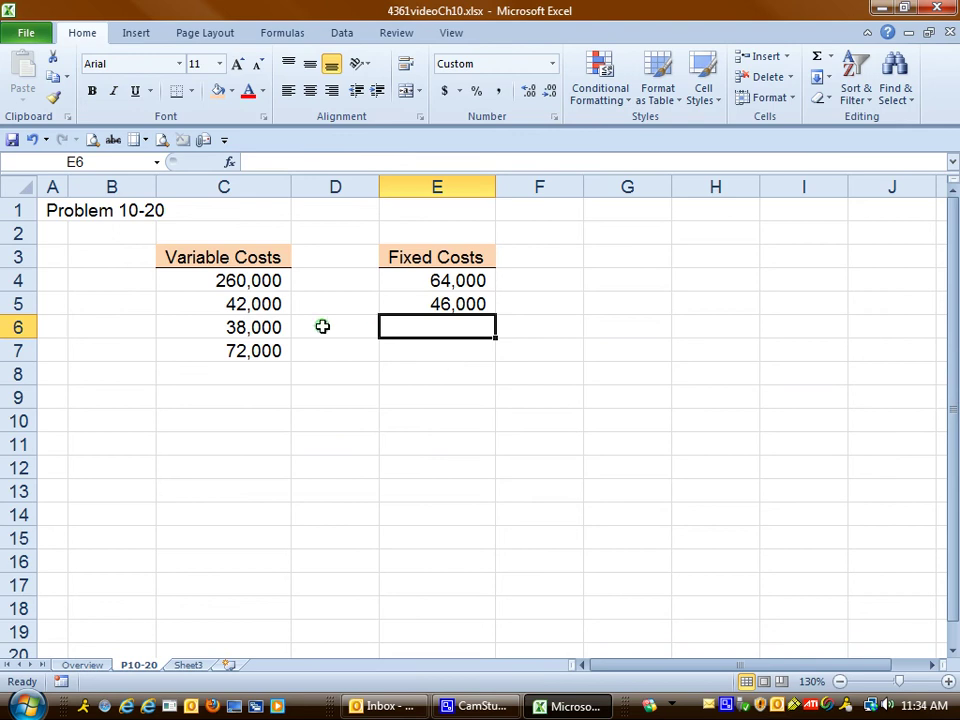
- Underline C7:E7 and AutoSum the columns to totals of 412,000 variable and 110,000 fixed
drag(285, 350, 396, 356)
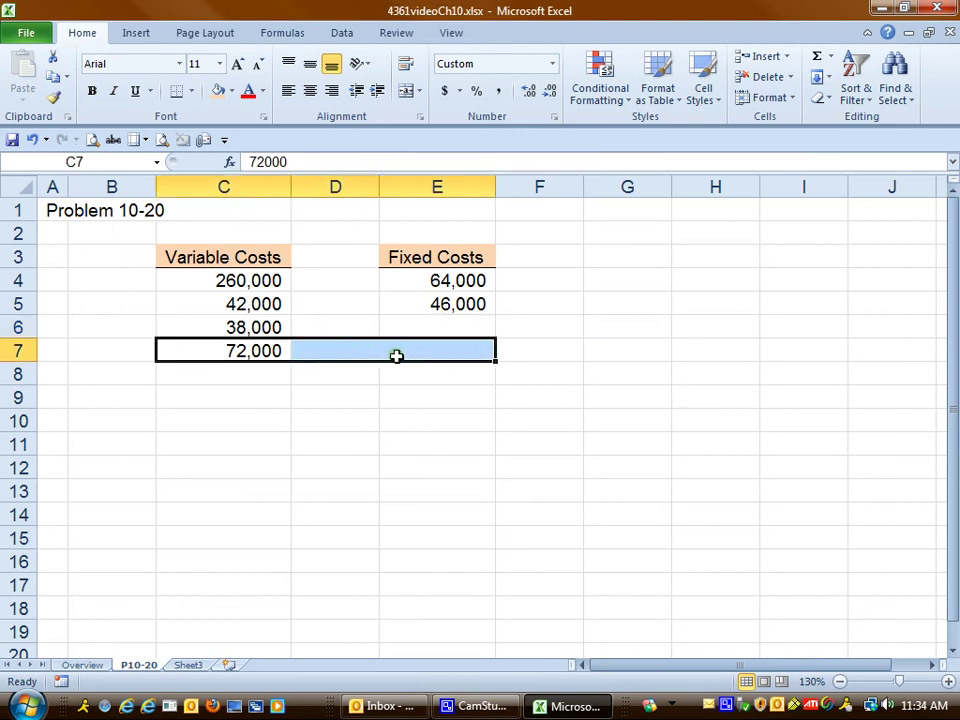
click(177, 91)
click(249, 365)
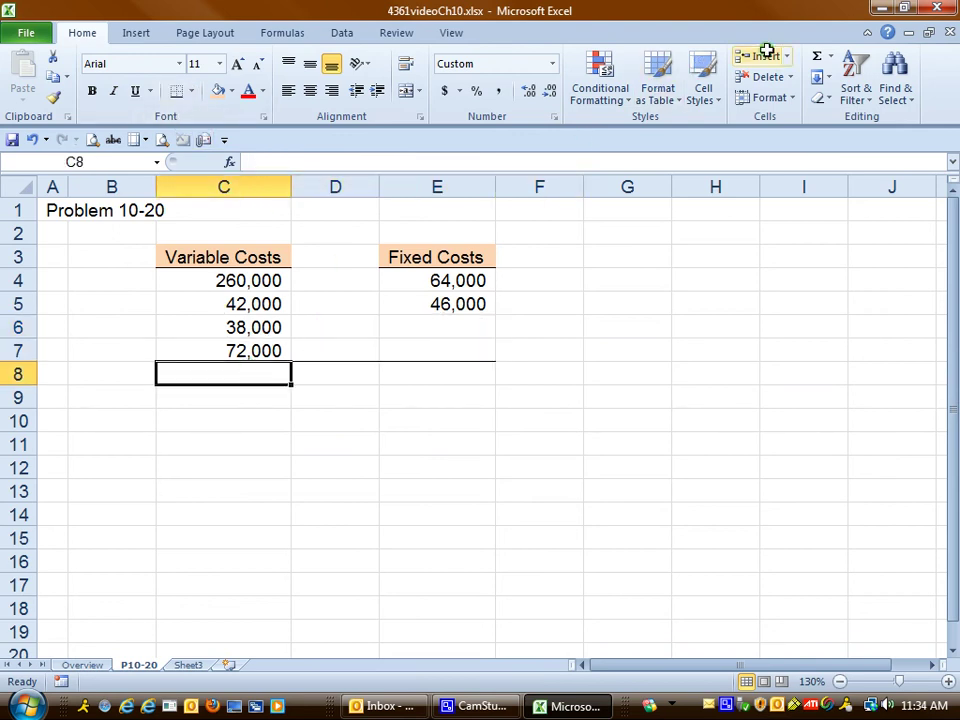
click(816, 57)
key(Return)
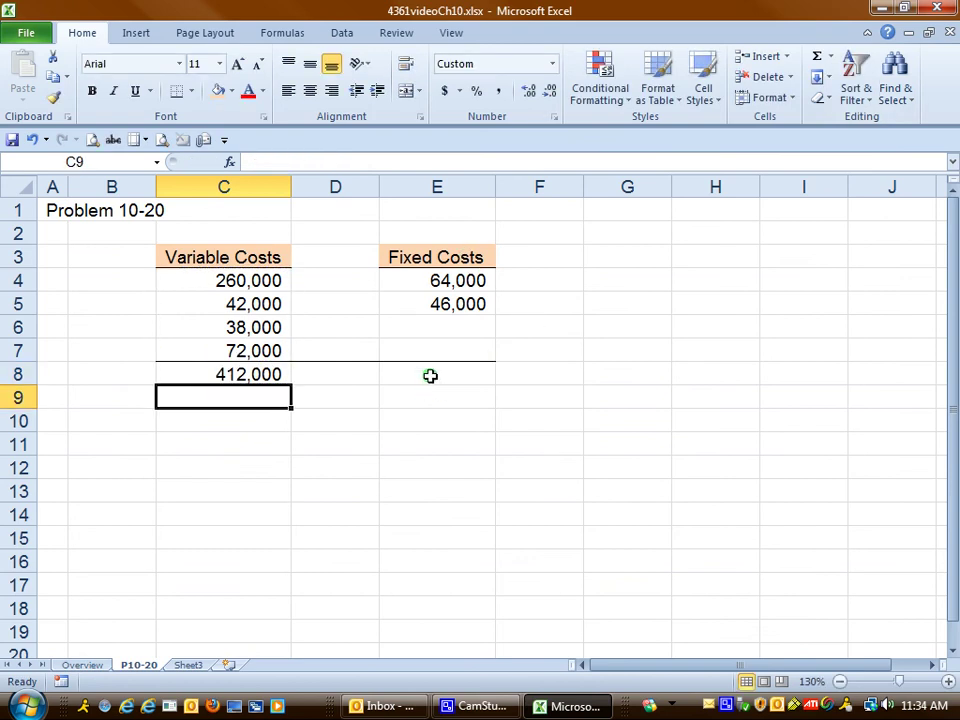
click(431, 375)
click(816, 57)
key(Return)
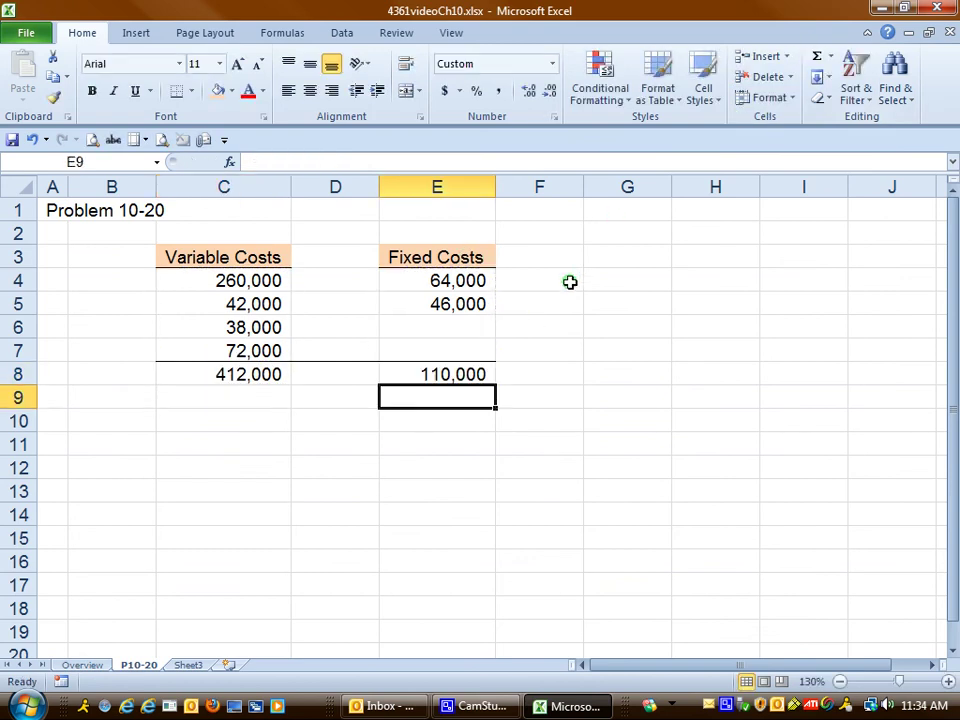
- Type TC = VCx + FC in C10, then move it down to C12
click(244, 422)
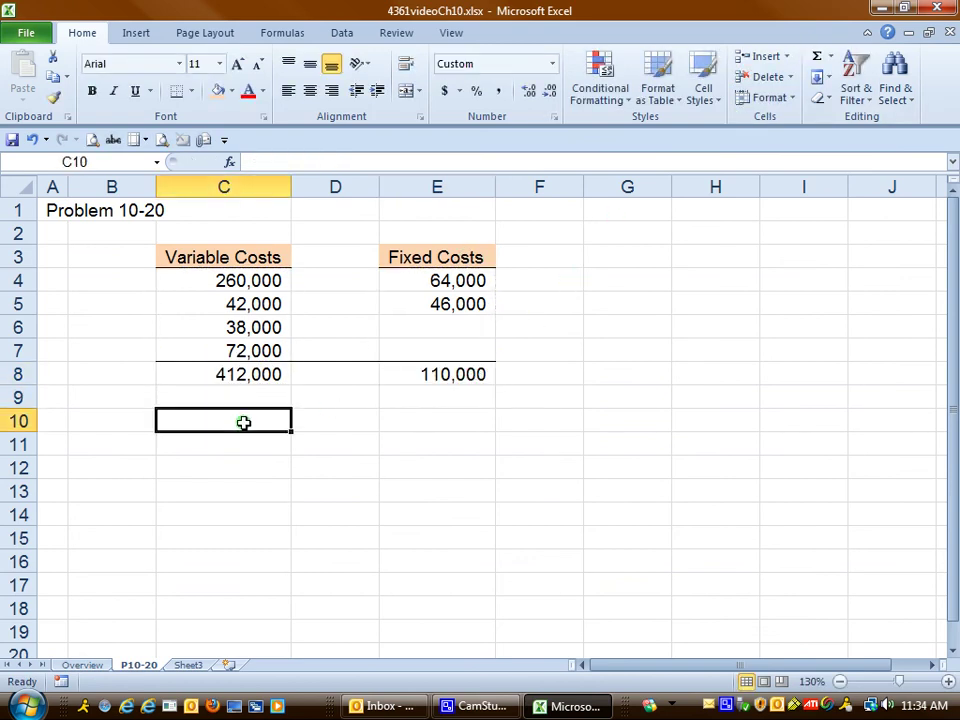
text(TC )
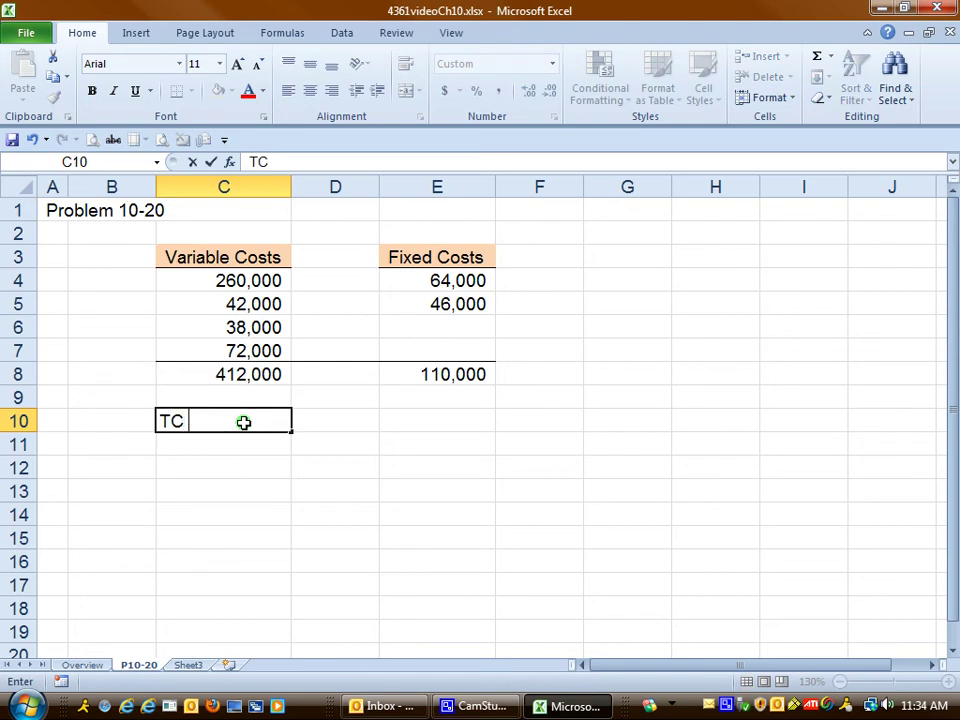
text(= VCx)
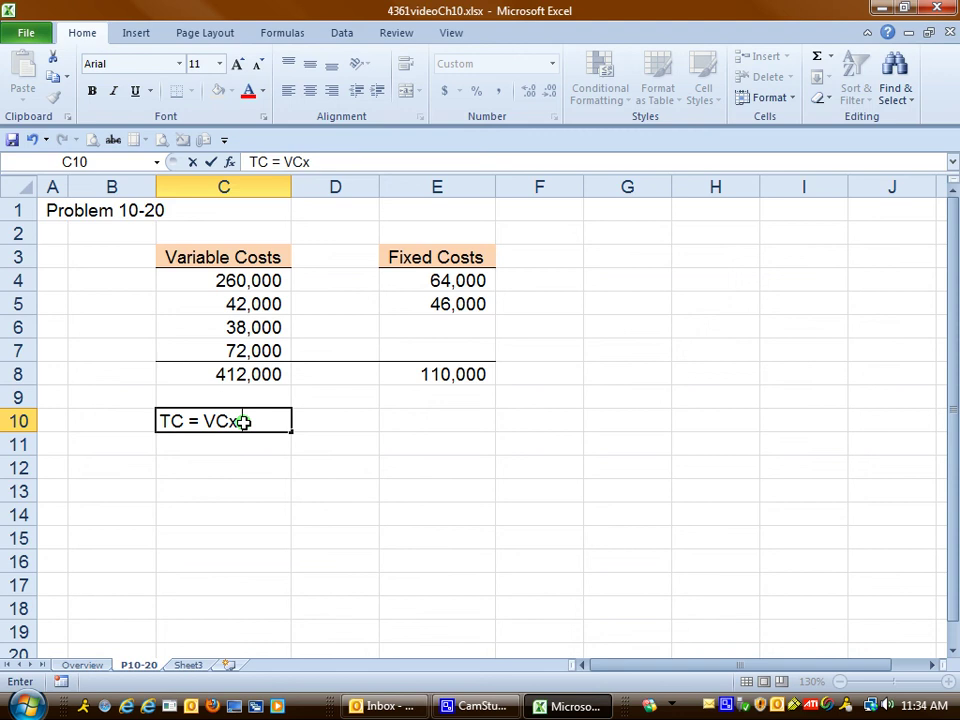
text( + FC)
key(Return)
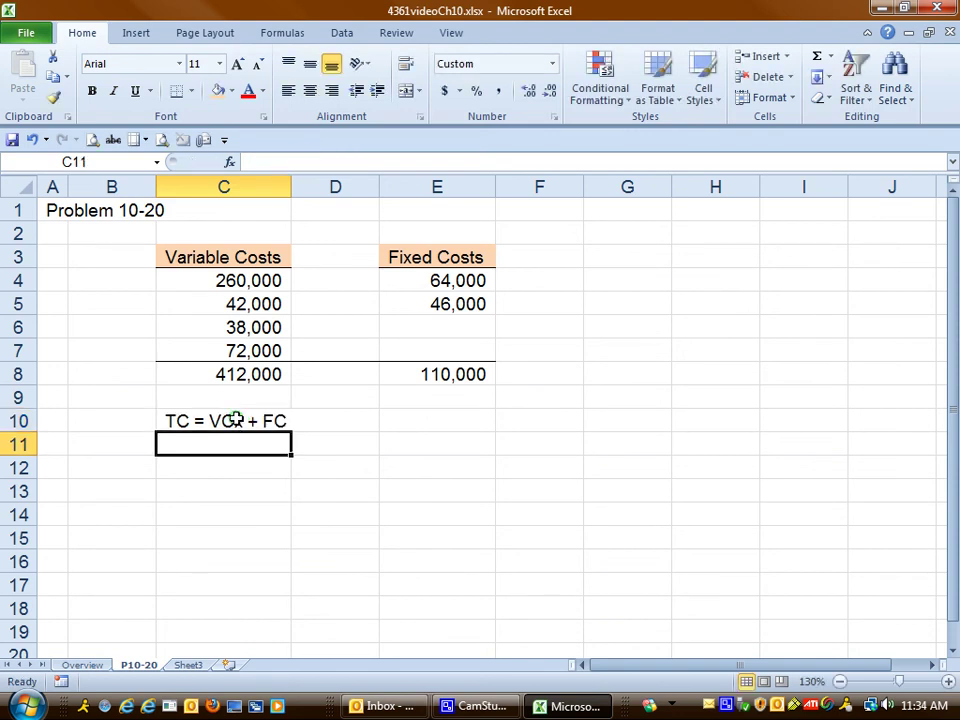
click(442, 378)
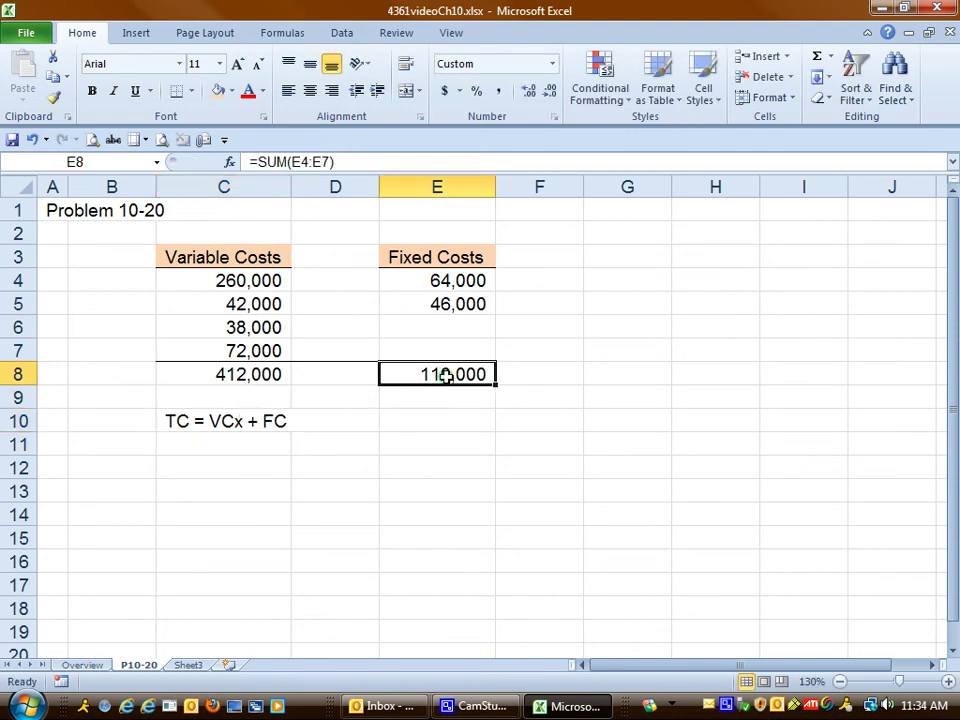
click(216, 415)
drag(216, 409, 215, 457)
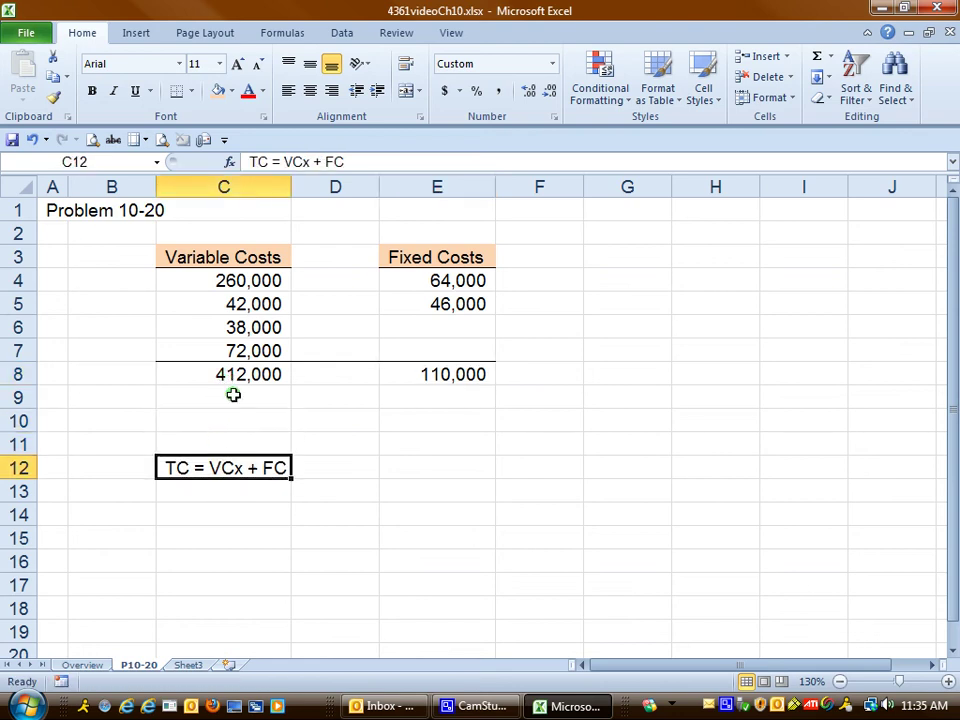
click(223, 371)
- Enter 80,000 in C9 and the unit cost formula =C8/C9 in C10
click(242, 396)
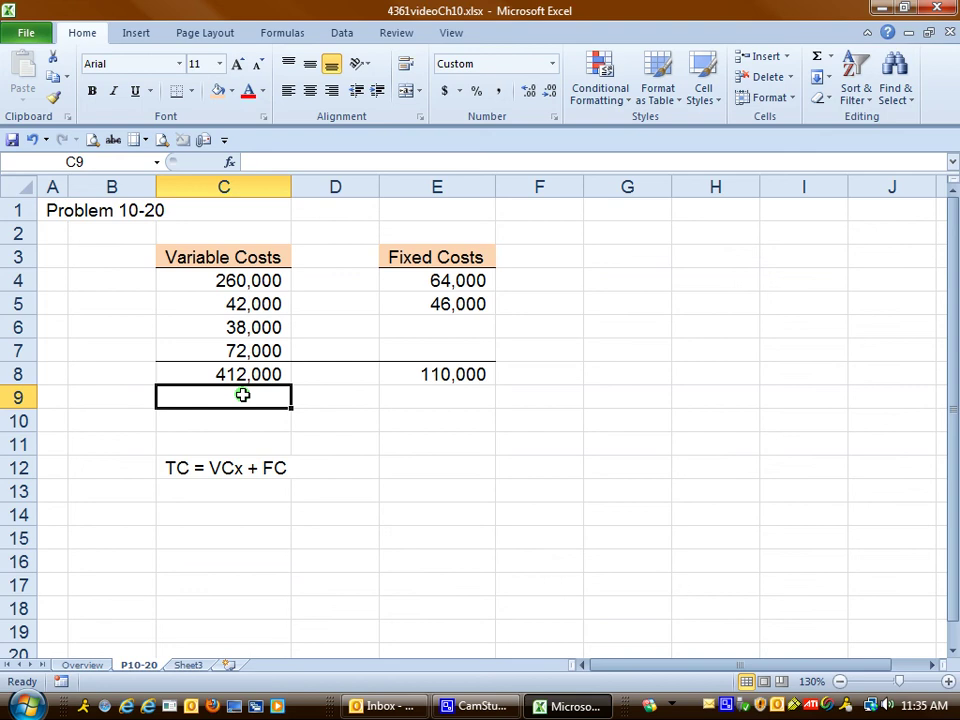
text(80000)
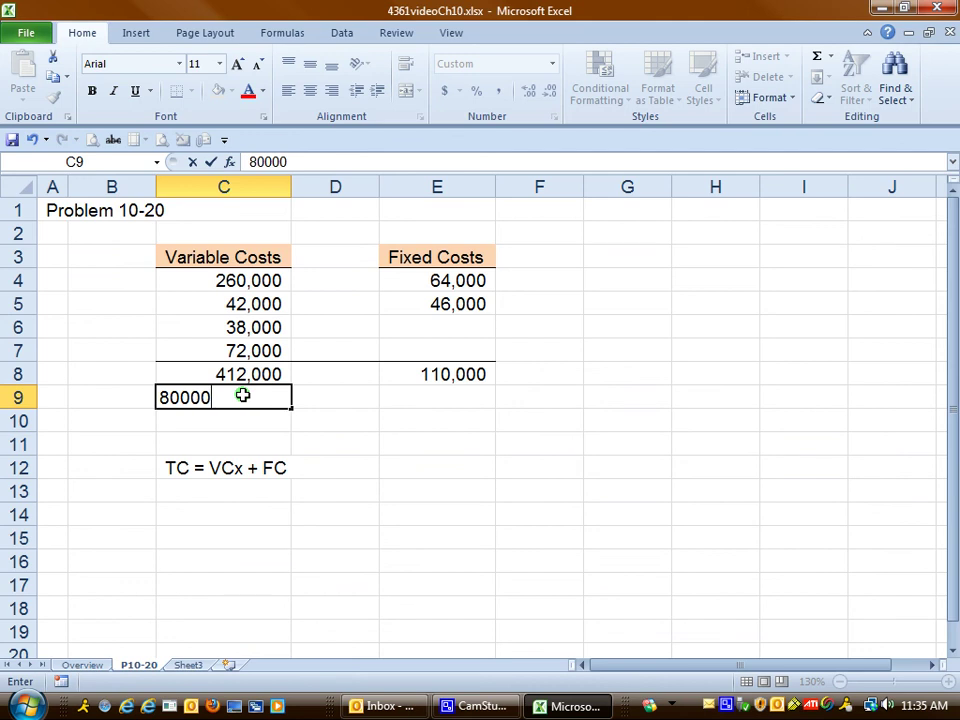
key(Return)
text(=)
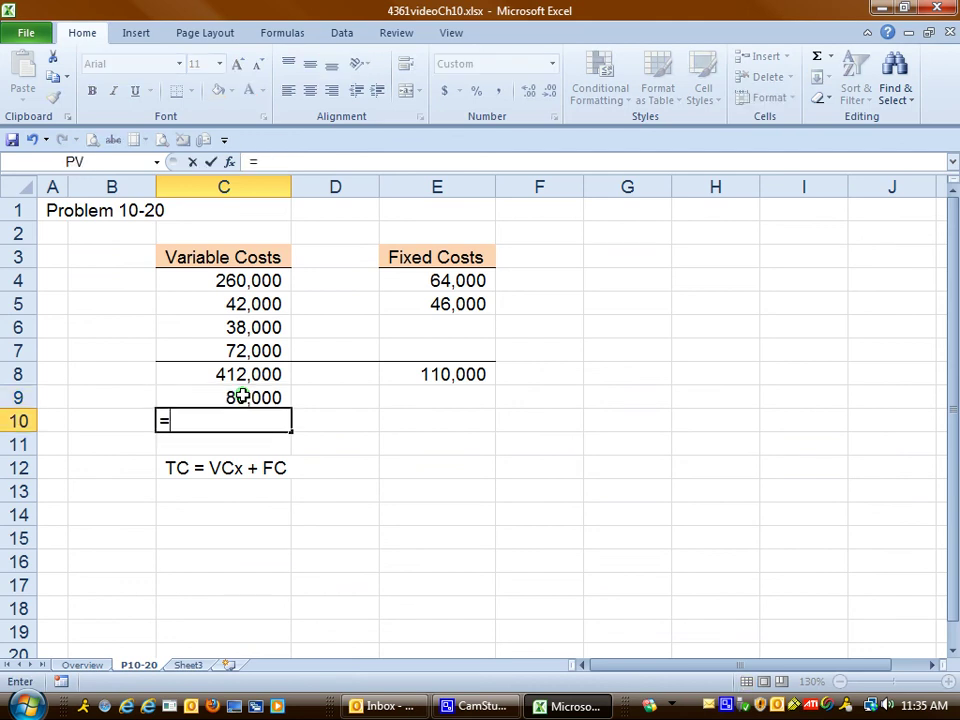
key(Up)
key(Up)
text(/)
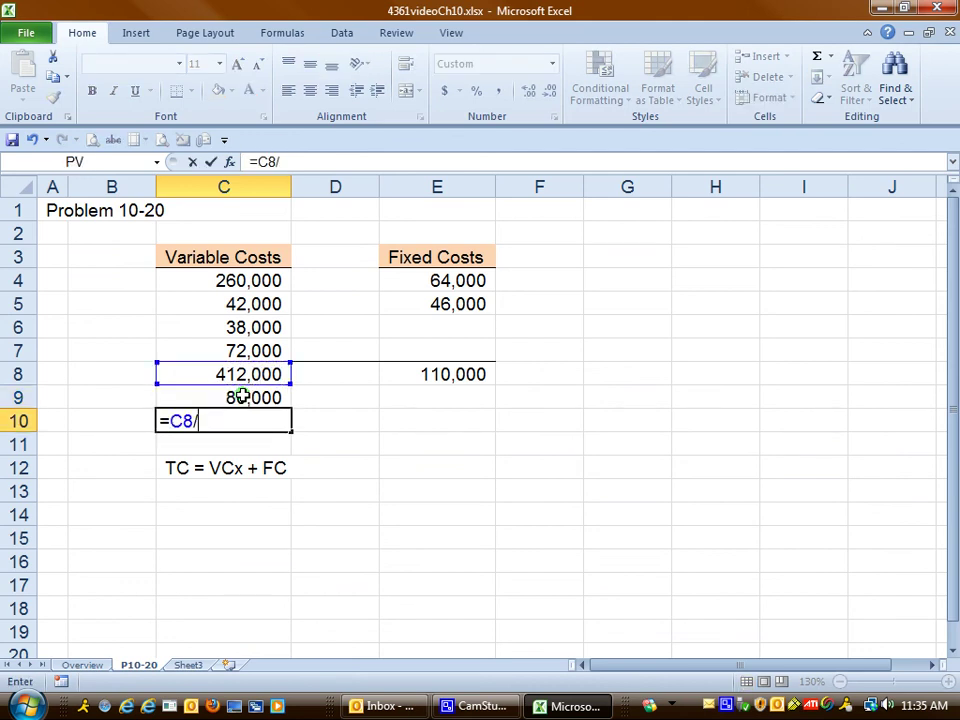
key(Up)
key(Return)
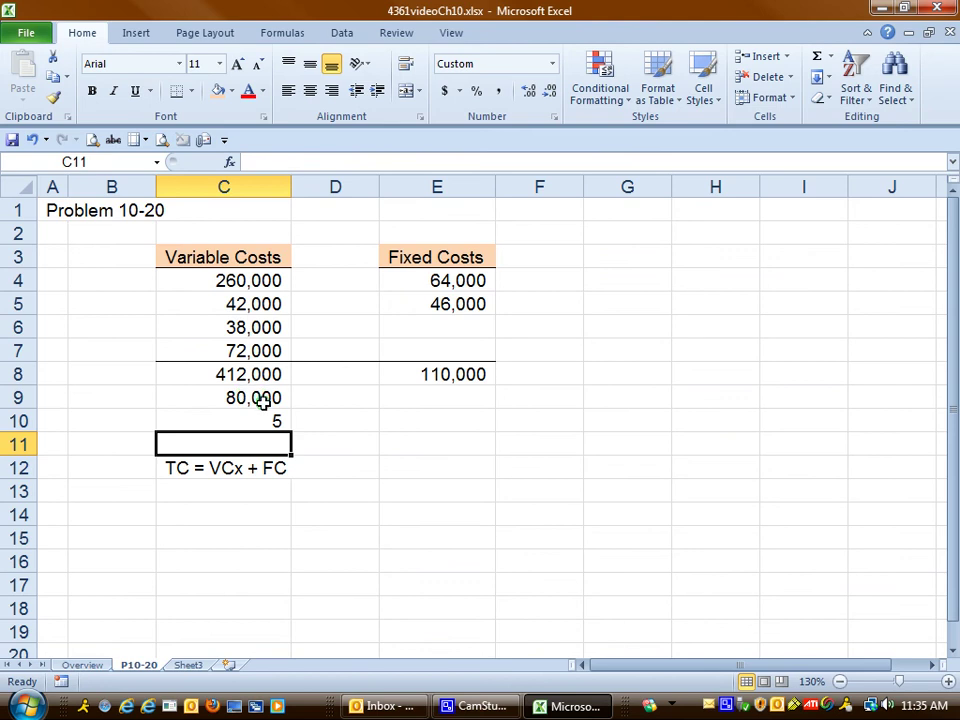
- Format C10 as Accounting with two decimals so it shows $5.15
key(Up)
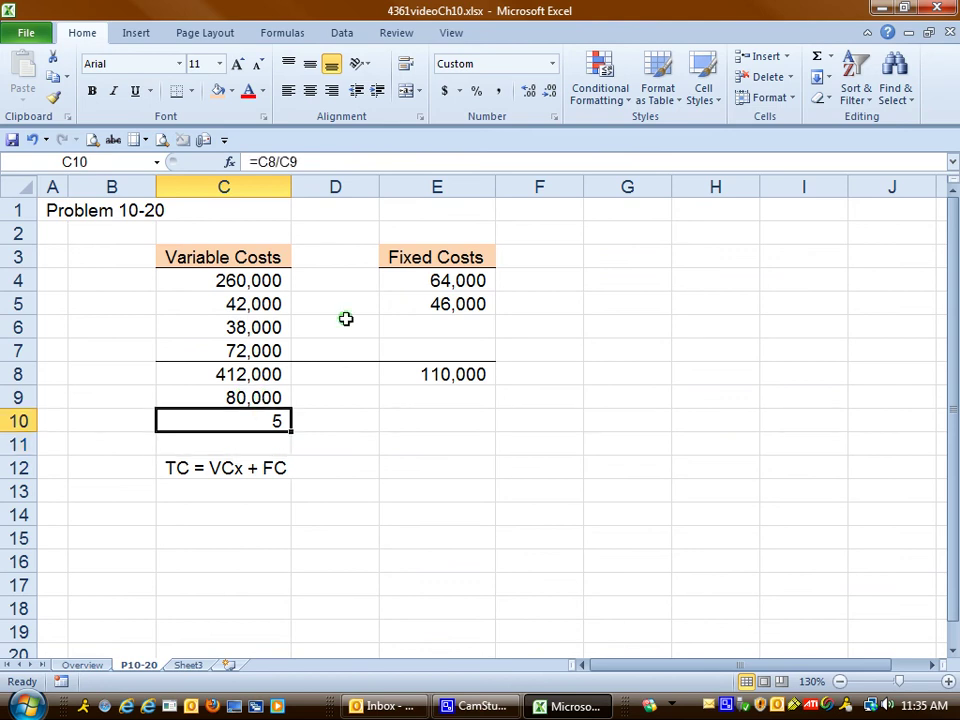
click(442, 89)
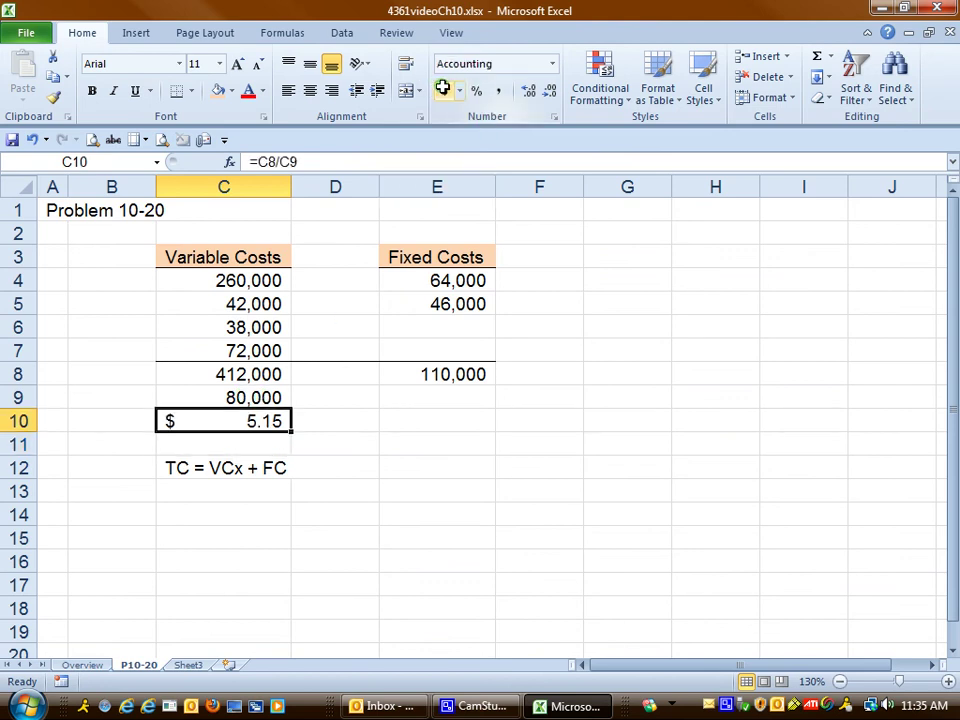
click(536, 90)
click(540, 90)
click(547, 90)
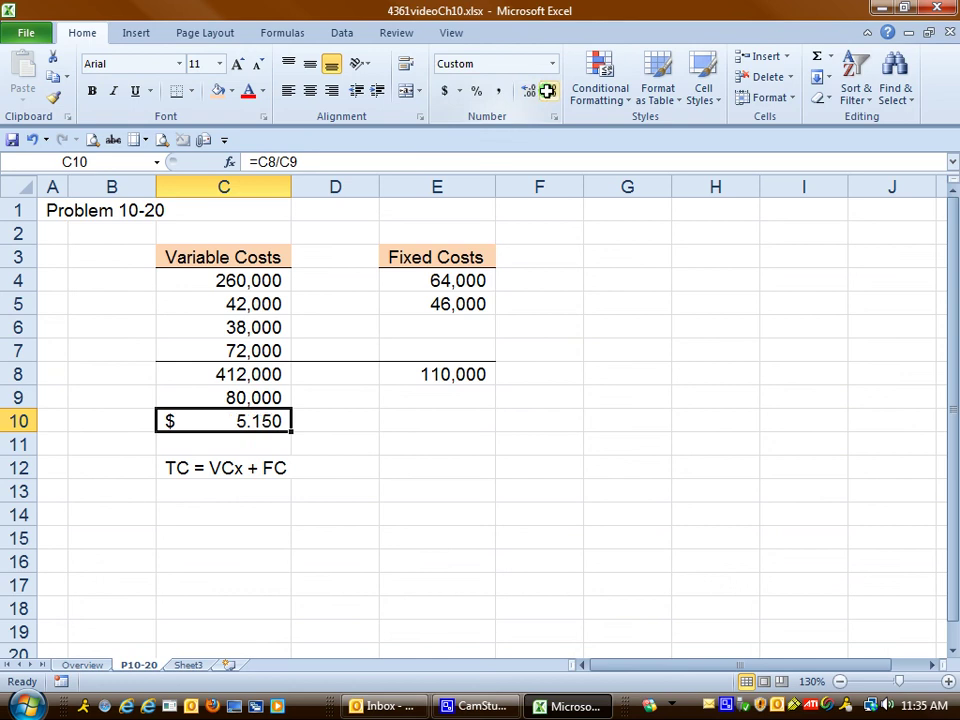
click(547, 90)
- Enter 'TC = 5.15x + 110,000' in cell C13
click(260, 484)
text(TC = )
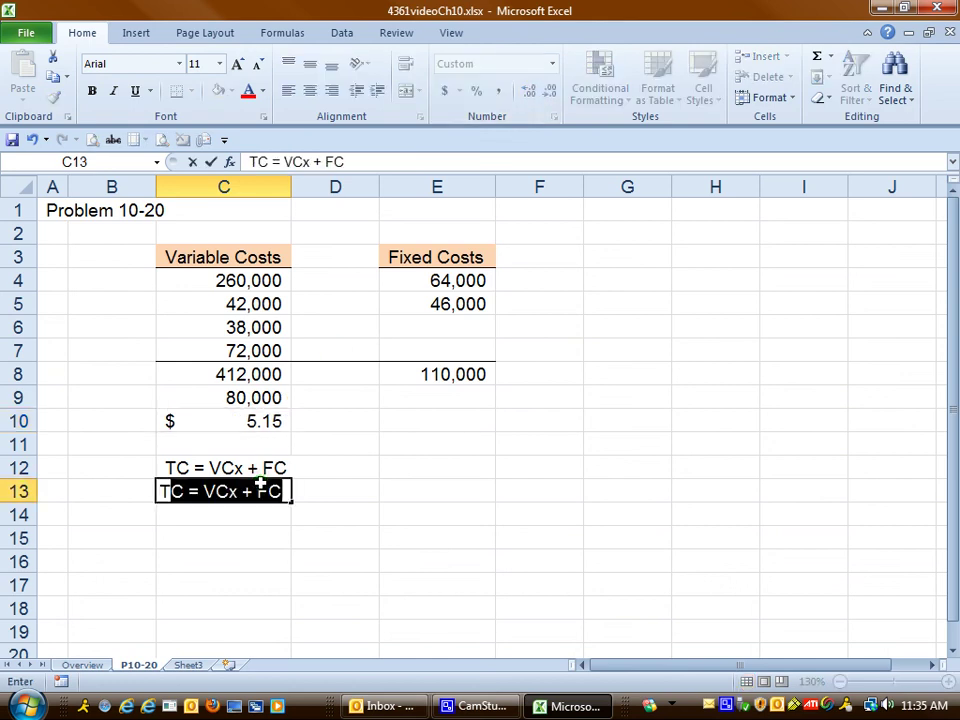
text(5)
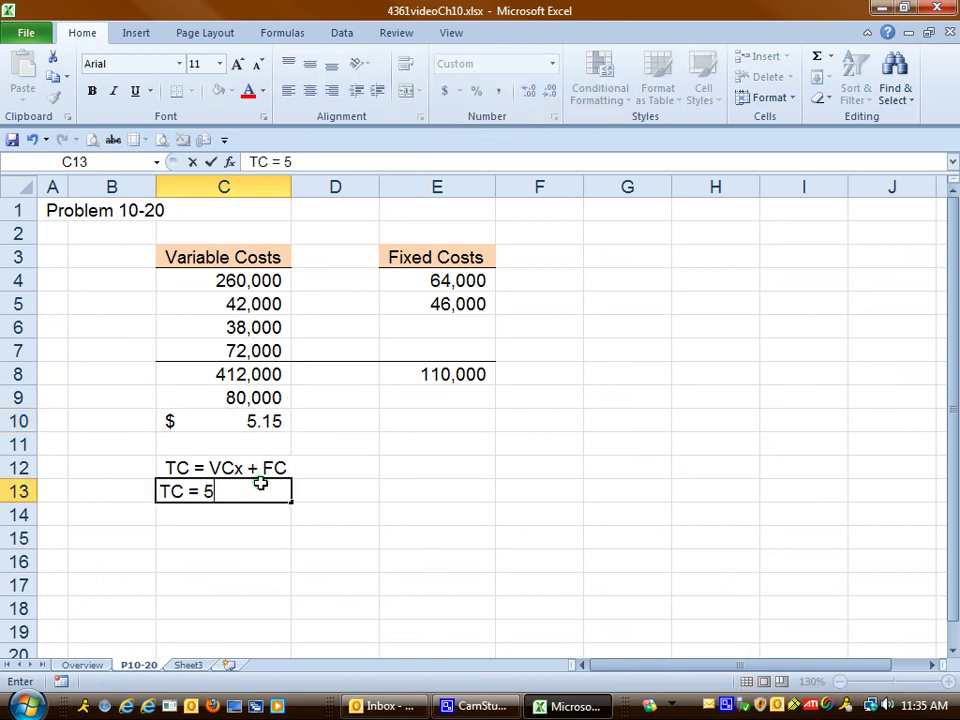
text(.15X)
key(BackSpace)
text(x +)
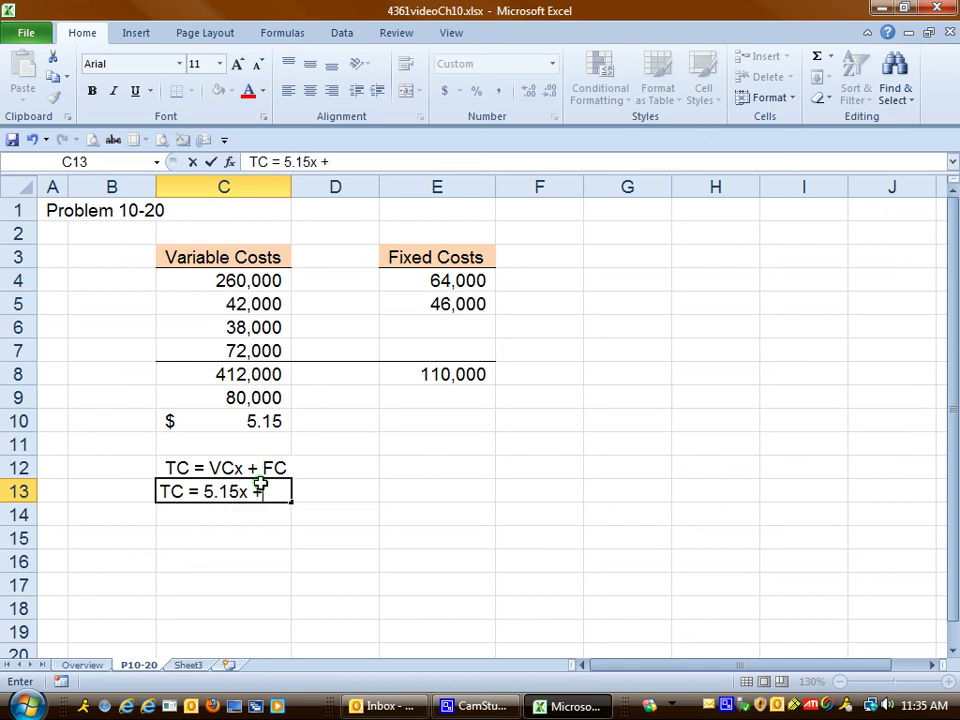
text( 110,000)
key(Return)
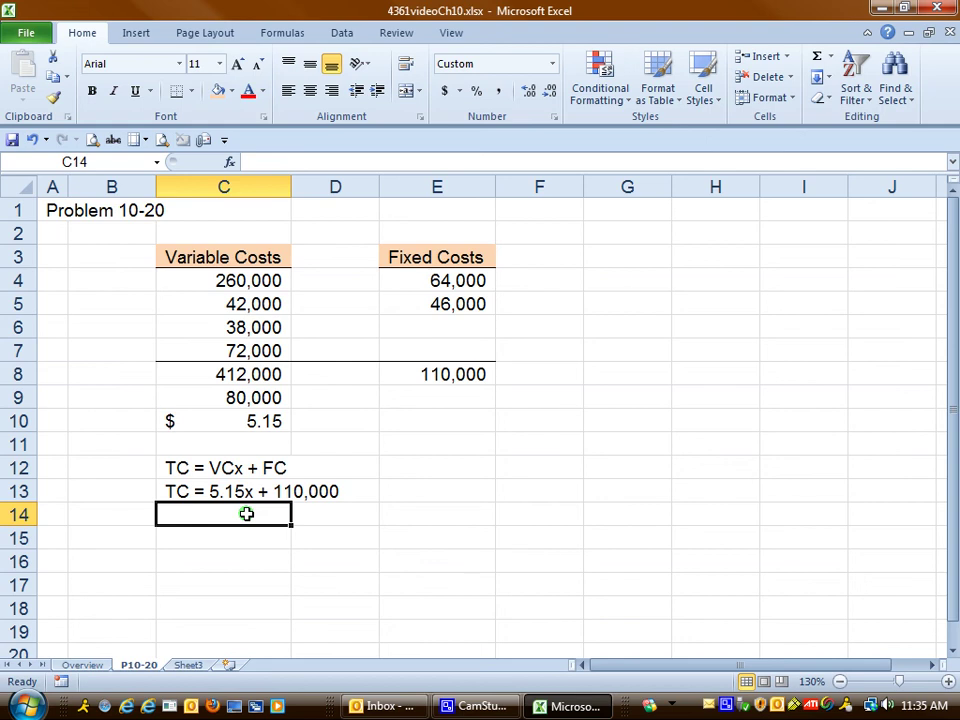
- Enter 'TC = 5.15*90,000 + 110,000' in C14 and 'TC = $573,500' in C15
text(TC =)
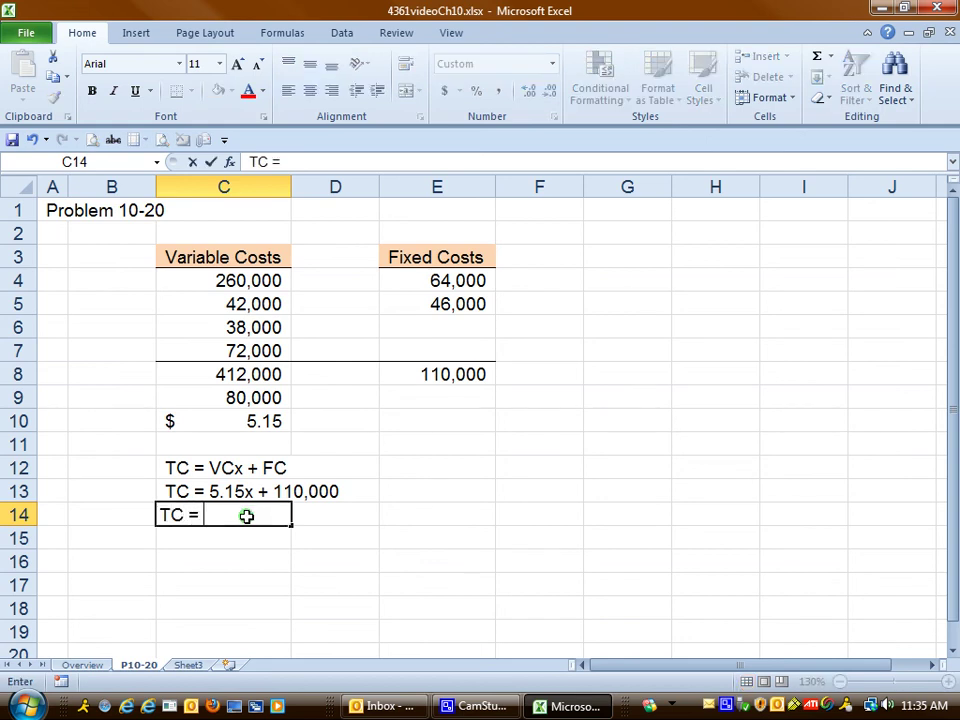
text( 5.15*)
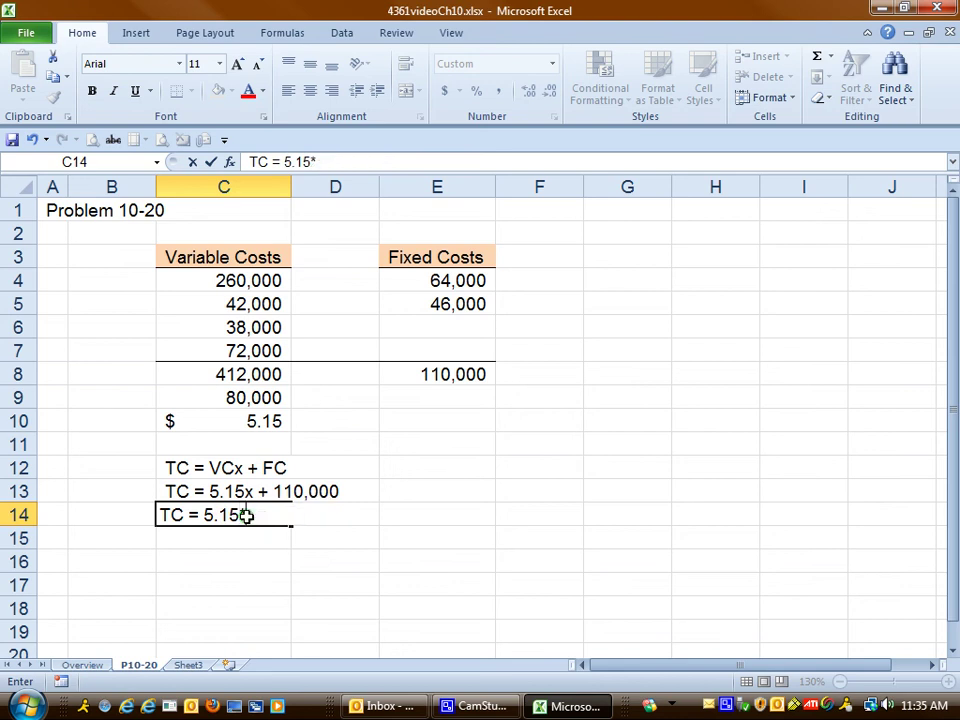
text(90,000)
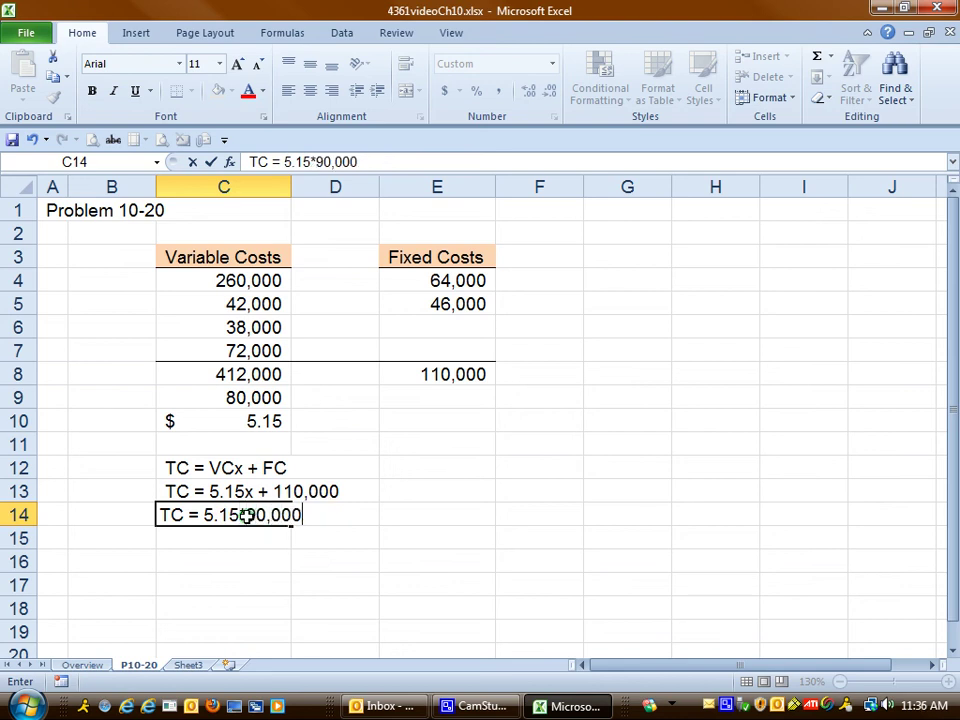
text( + 110,)
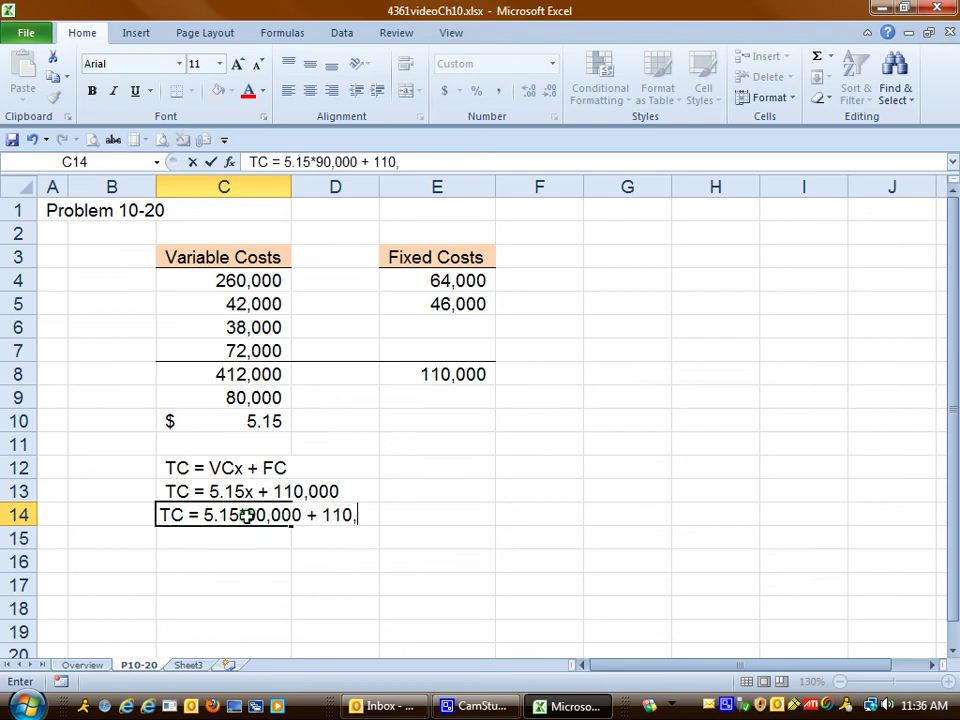
text(000)
key(Return)
text(TC)
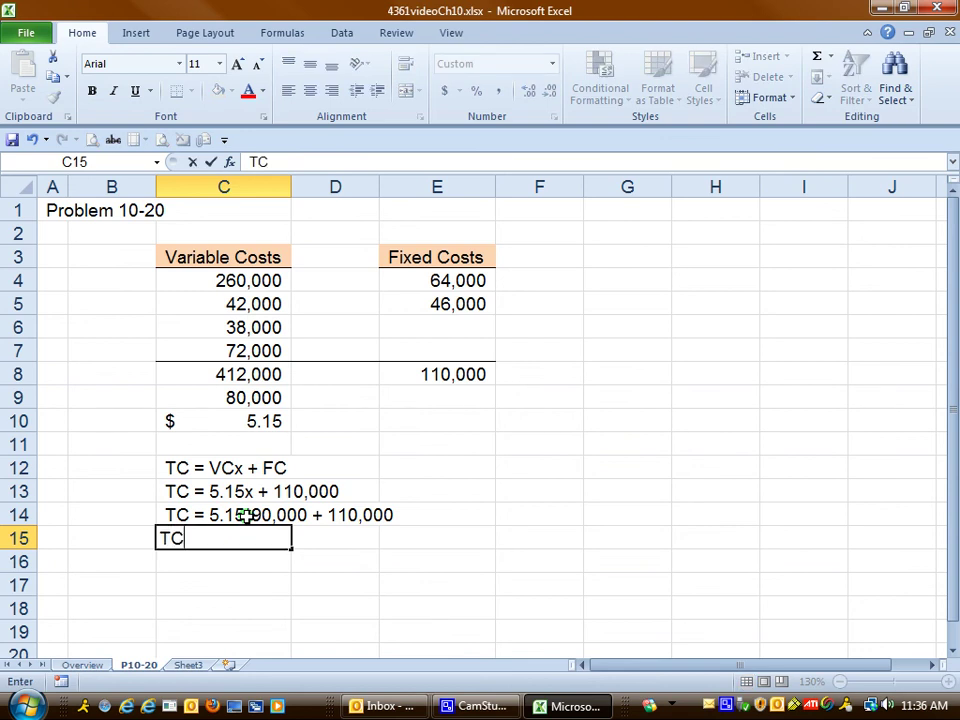
text( = $573,500)
key(Return)
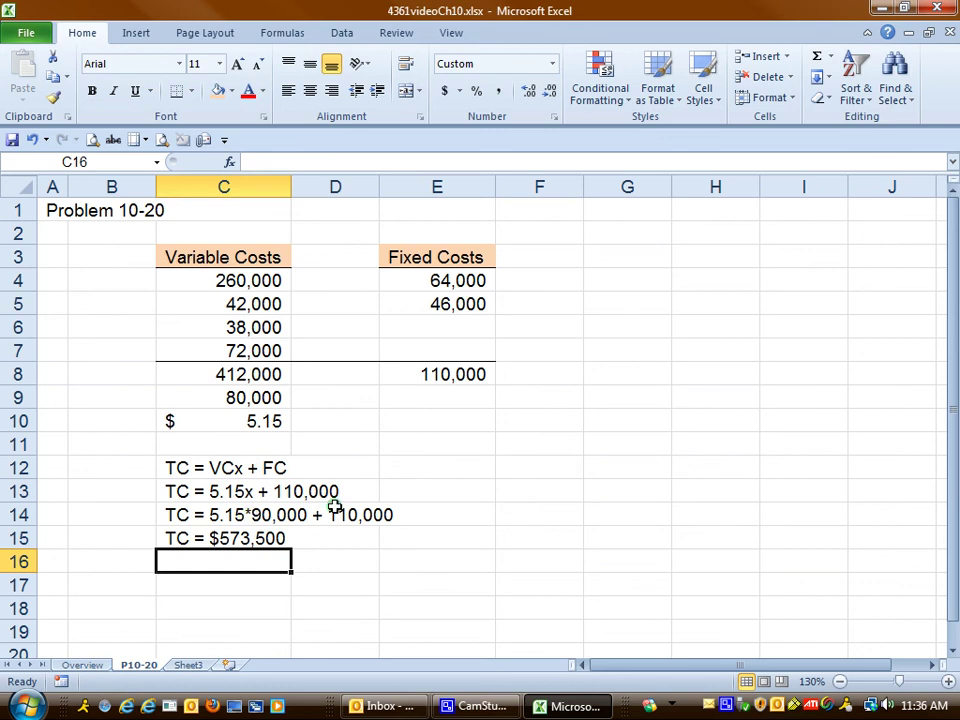